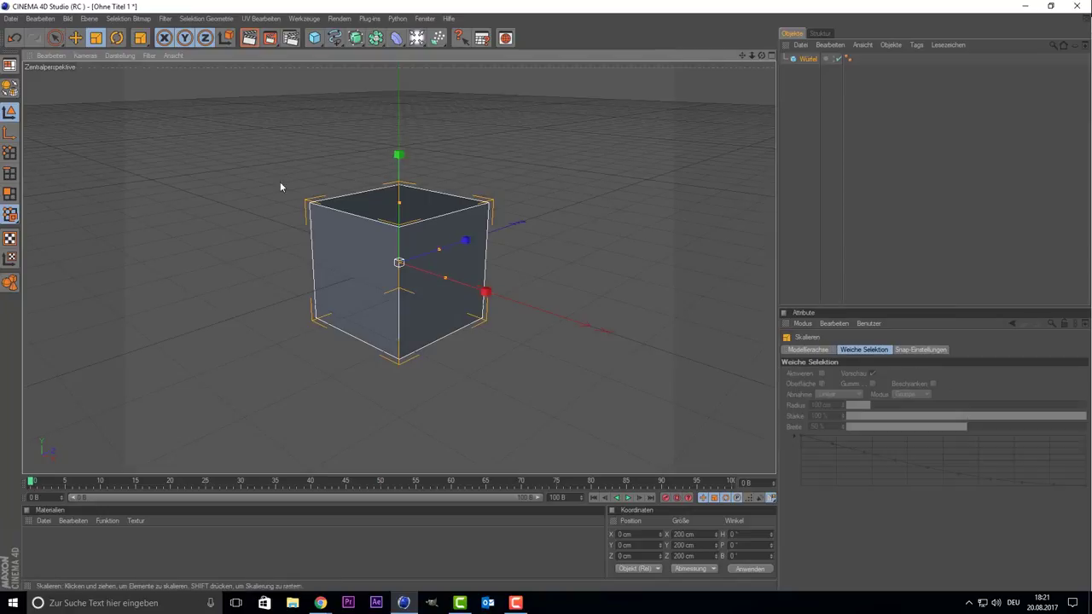
Scale the default cube up into a room-sized box of about 920 × 328 × 523 cm.
{"action": "mouse_move", "coordinate": [280, 182]}
{"action": "left_mouse_down"}
{"action": "mouse_move", "coordinate": [508, 300]}
{"action": "mouse_move", "coordinate": [397, 215]}
{"action": "left_mouse_up"}
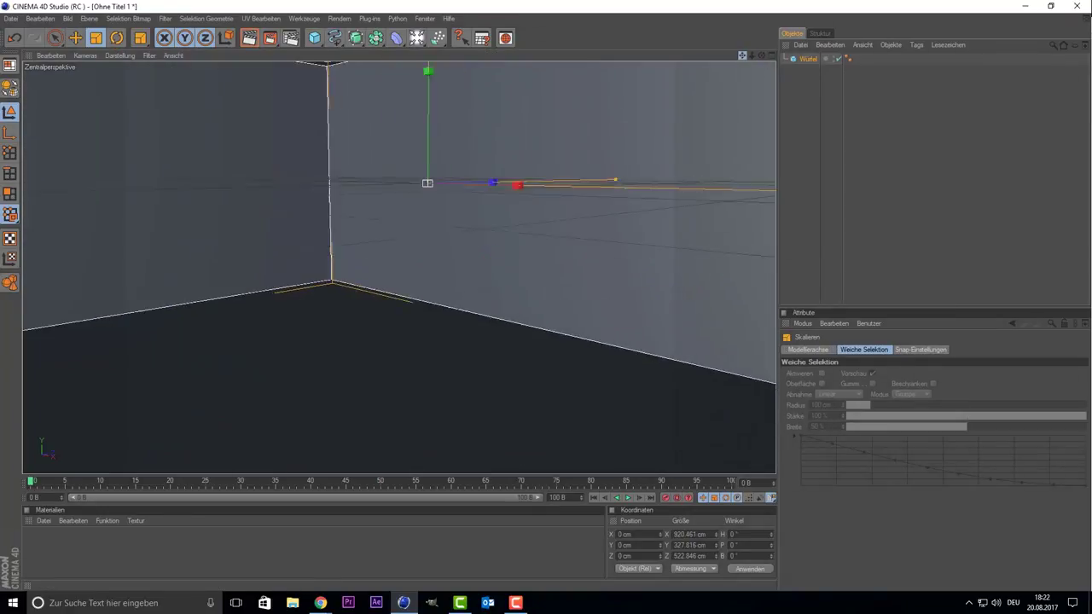
Add a camera and a new cube, then reduce the new cube's depth.
{"action": "left_click", "coordinate": [396, 38]}
{"action": "left_click", "coordinate": [314, 38]}
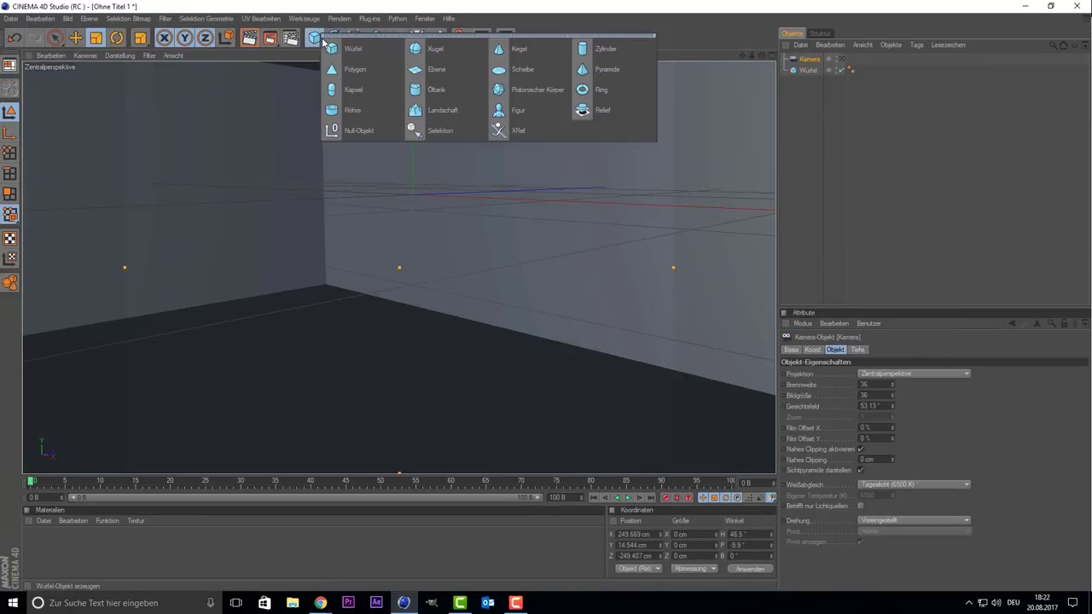
{"action": "left_click", "coordinate": [328, 48]}
{"action": "left_click_drag", "start_coordinate": [260, 173], "coordinate": [231, 182]}
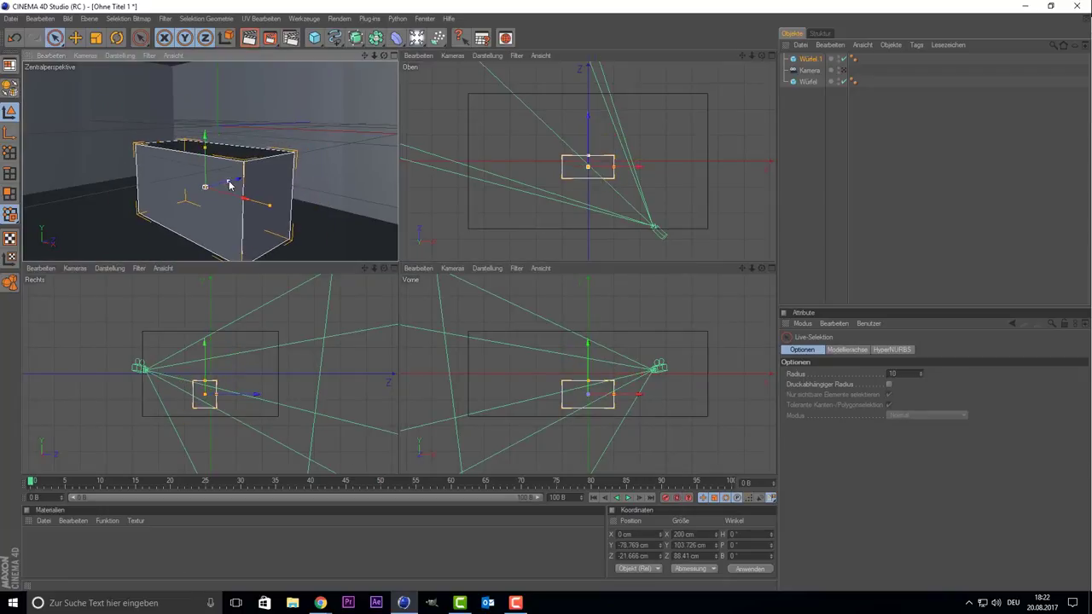
Make the new box thinner front to back, undo a sideways stretch, and select the left box.
{"action": "middle_click", "coordinate": [563, 385]}
{"action": "scroll", "coordinate": [425, 290], "scroll_direction": "up", "scroll_amount": 2}
{"action": "key", "text": "F1"}
{"action": "left_click_drag", "start_coordinate": [425, 294], "coordinate": [410, 362]}
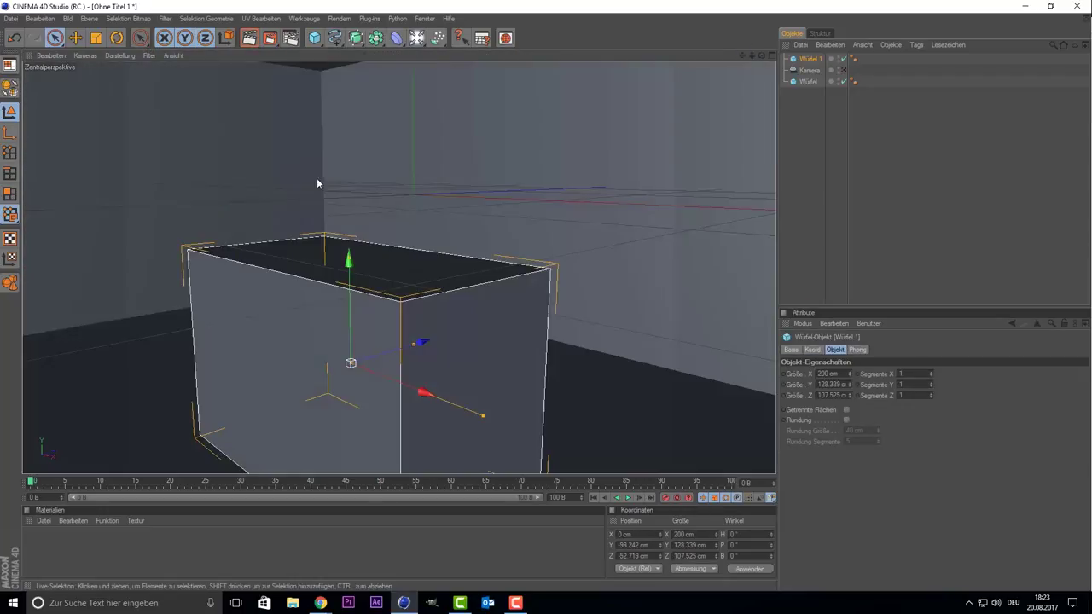
{"action": "left_click_drag", "start_coordinate": [424, 415], "coordinate": [218, 324]}
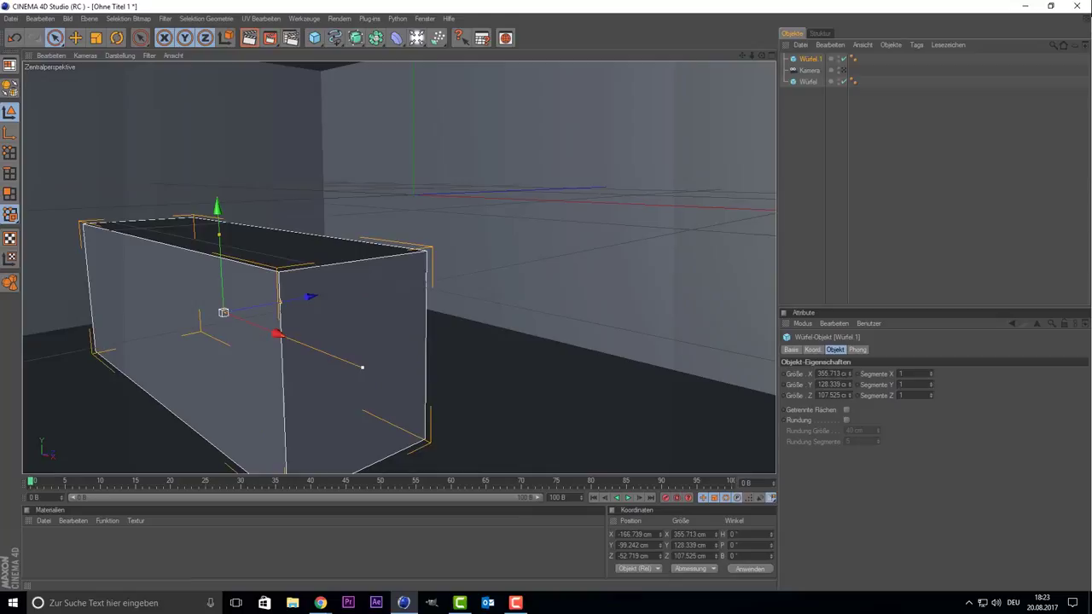
{"action": "key", "text": "ctrl+z"}
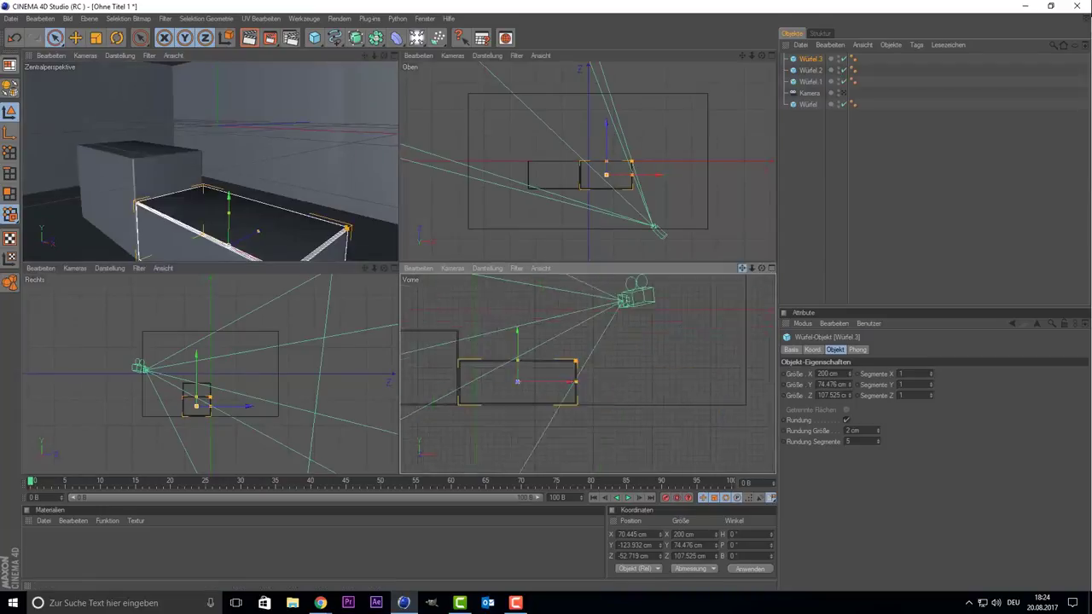
{"action": "left_click", "coordinate": [115, 175]}
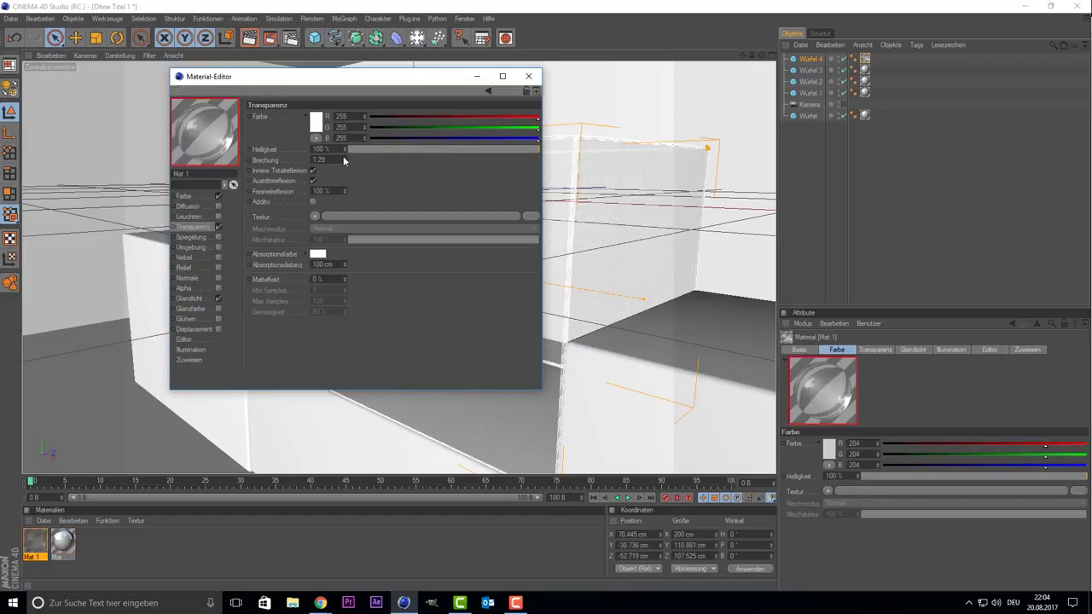
Select the Würfel 4 tank box and shrink it slightly, checking it in the front view.
{"action": "left_click", "coordinate": [808, 60]}
{"action": "left_click_drag", "start_coordinate": [93, 156], "coordinate": [83, 32]}
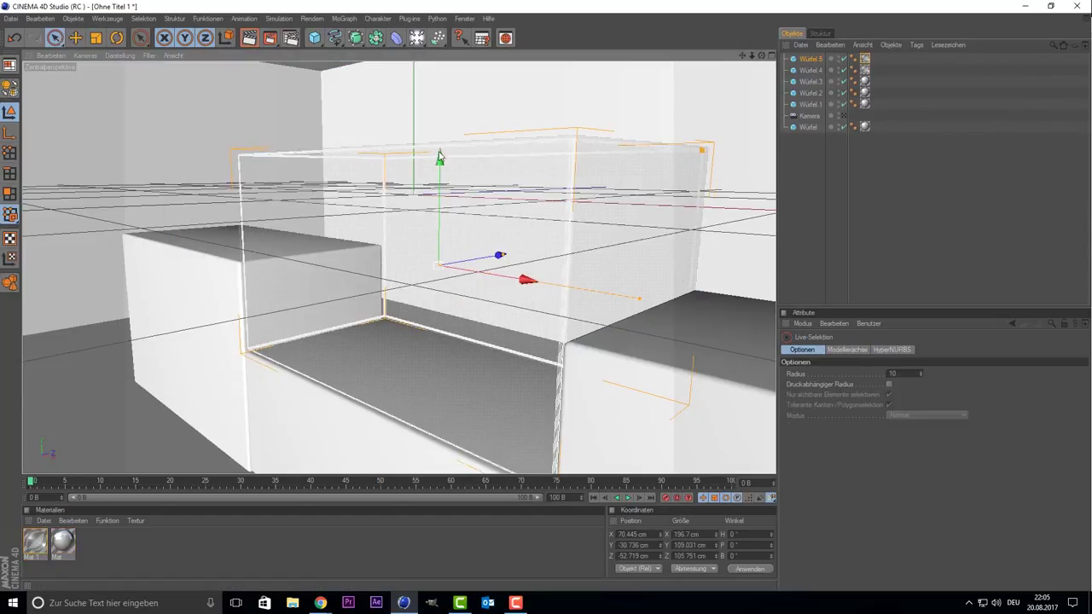
{"action": "middle_click", "coordinate": [439, 158]}
{"action": "middle_click", "coordinate": [579, 316]}
{"action": "scroll", "coordinate": [360, 93], "scroll_direction": "up", "scroll_amount": 4}
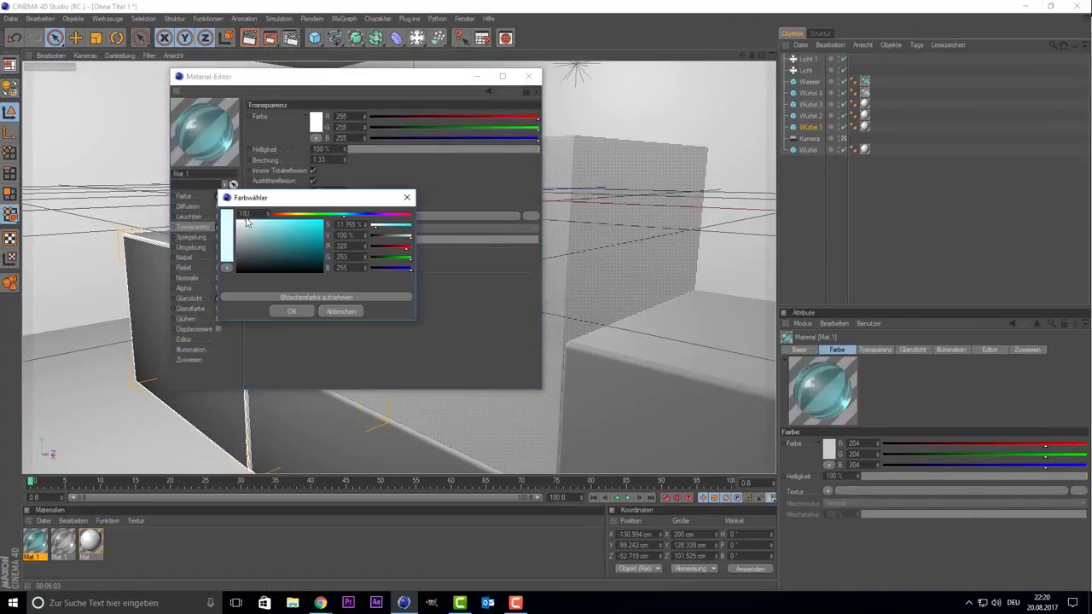
Orbit around the tank and select the Würfel 4 box.
{"action": "left_click_drag", "start_coordinate": [747, 58], "coordinate": [250, 144]}
{"action": "left_click", "coordinate": [383, 256]}
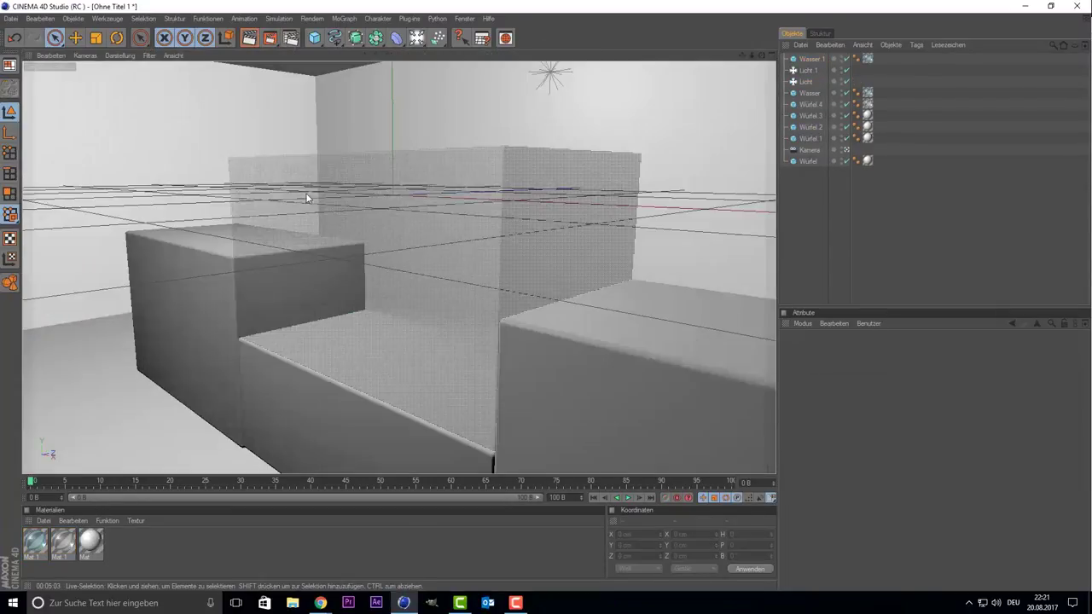
Create a new material and give it a sandy beige colour (224/207/151).
{"action": "left_click", "coordinate": [35, 543]}
{"action": "double_click", "coordinate": [35, 543]}
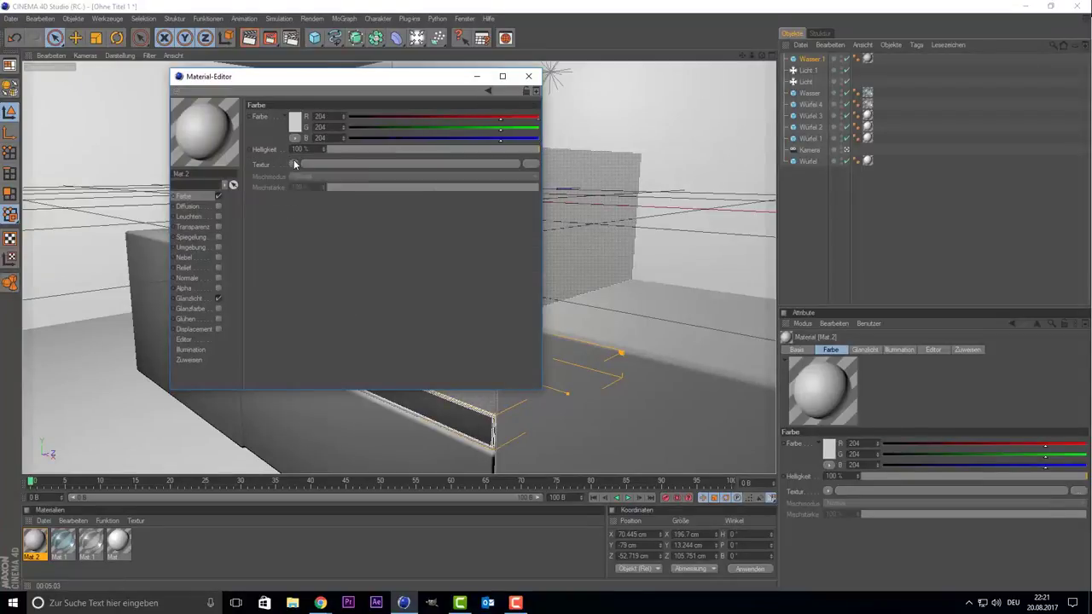
{"action": "left_click", "coordinate": [380, 476]}
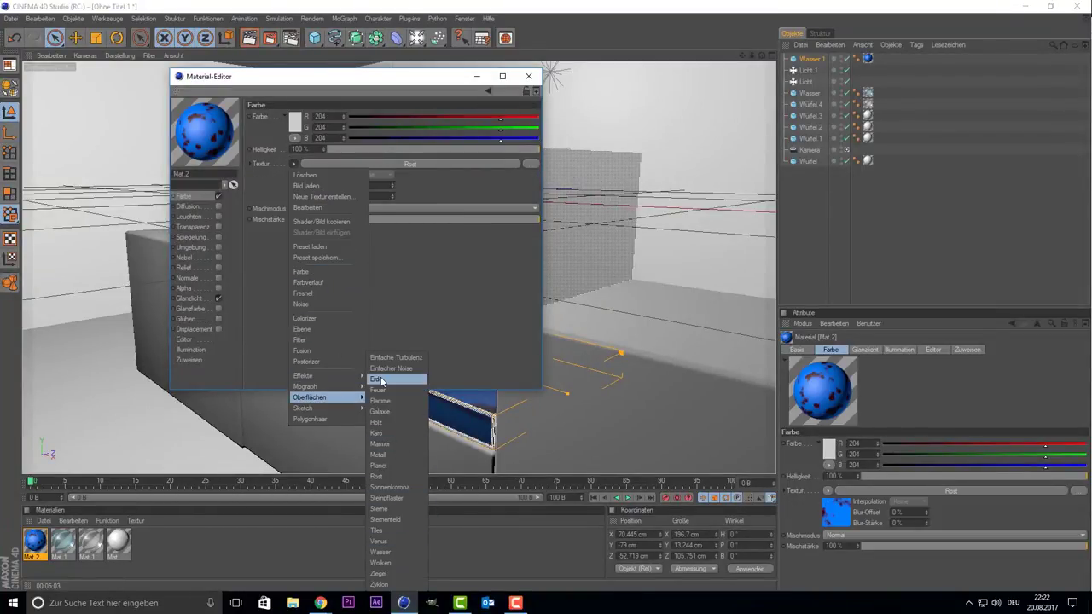
{"action": "left_click", "coordinate": [381, 379]}
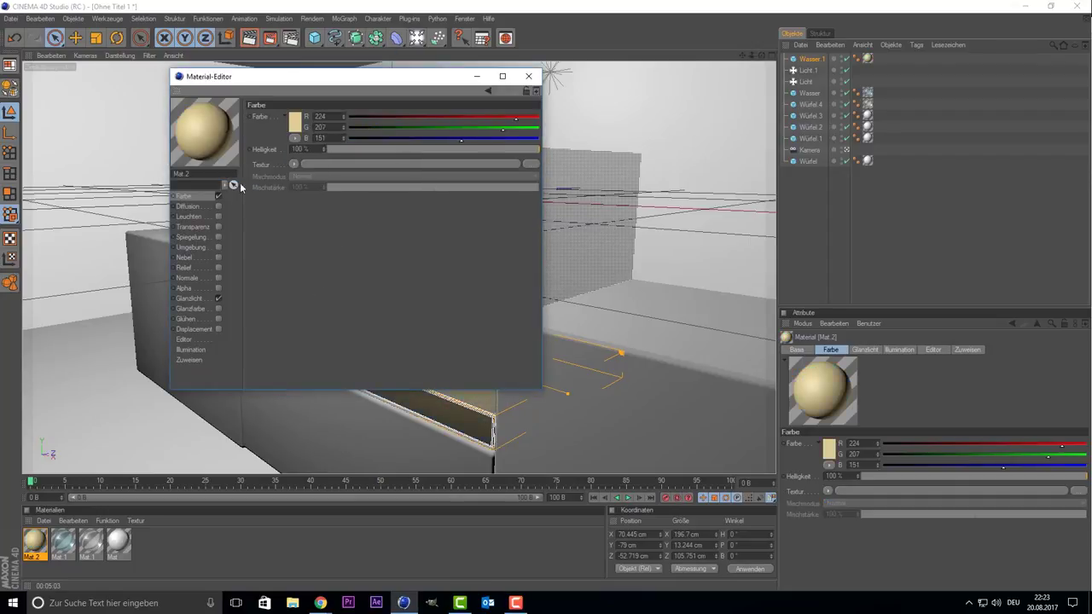
Enable relief with a Noise shader, settling on the plain Noise type after trying others.
{"action": "left_click", "coordinate": [295, 141]}
{"action": "left_click", "coordinate": [375, 227]}
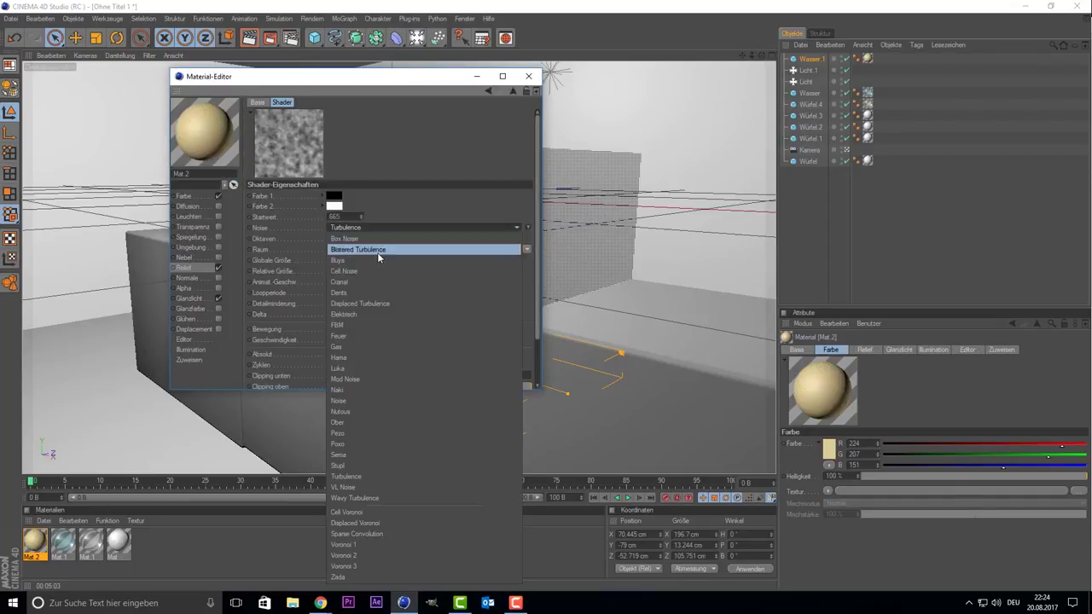
{"action": "left_click", "coordinate": [344, 238]}
{"action": "left_click", "coordinate": [366, 227]}
{"action": "left_click", "coordinate": [365, 522]}
{"action": "left_click", "coordinate": [376, 227]}
{"action": "left_click", "coordinate": [337, 400]}
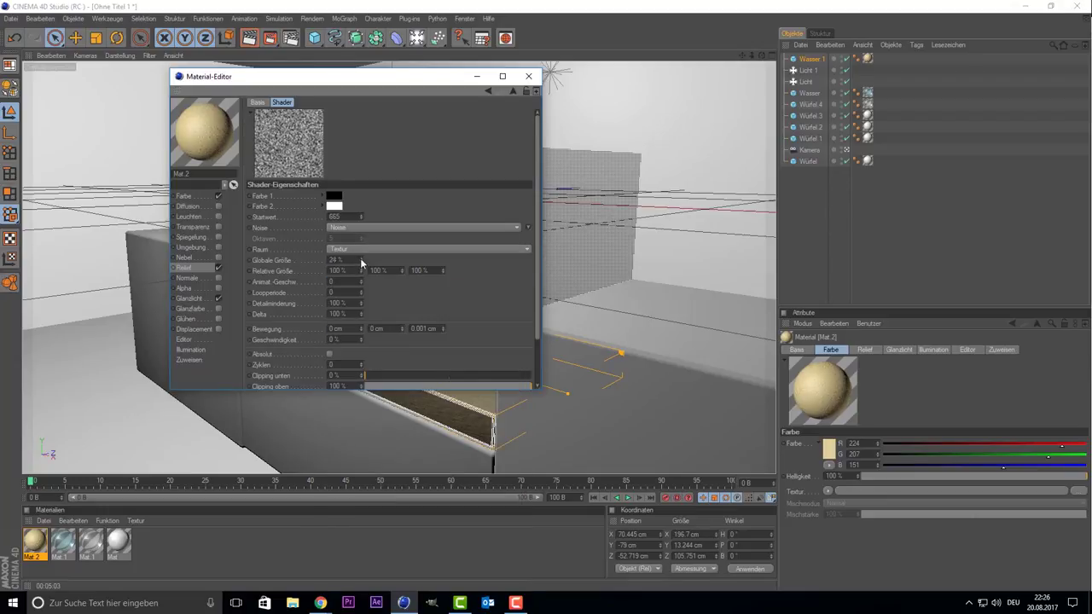
{"action": "left_click", "coordinate": [527, 76]}
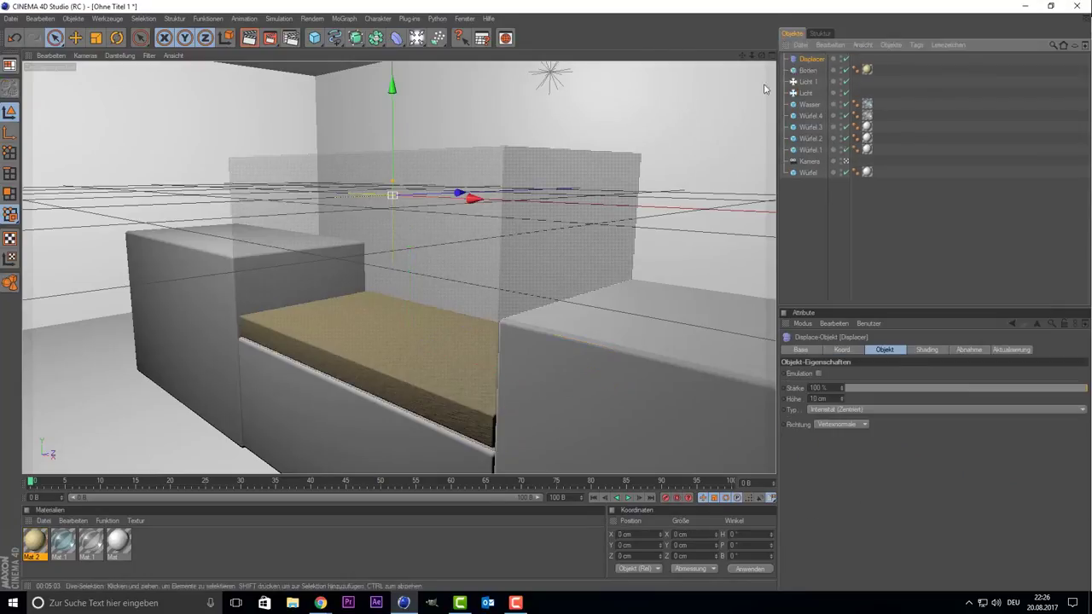
Select the floor slab Boden and the Displacer beneath it.
{"action": "left_click", "coordinate": [808, 59]}
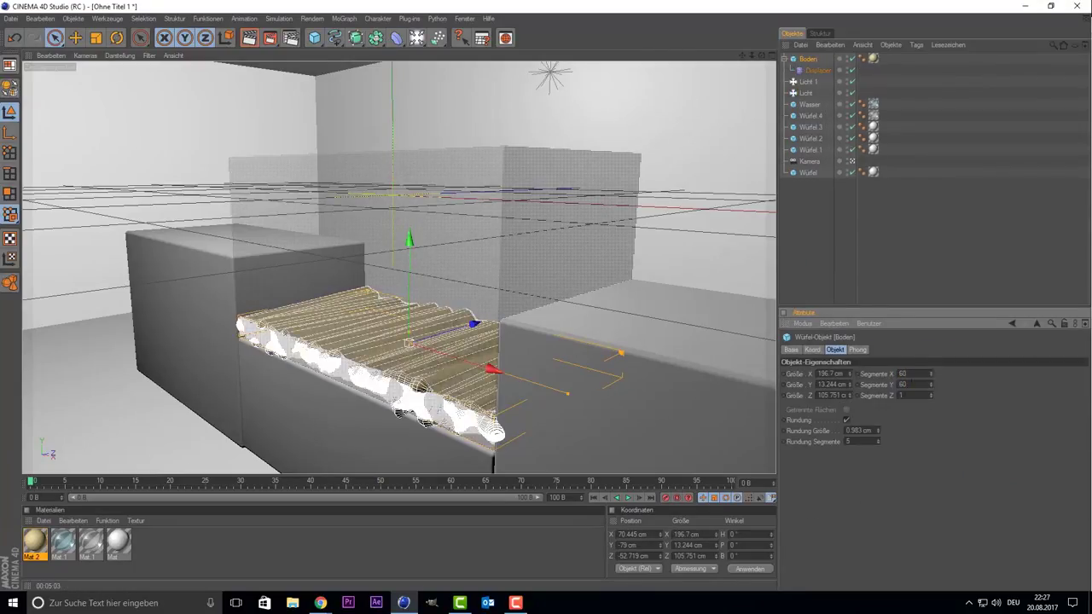
{"action": "key", "text": "Down"}
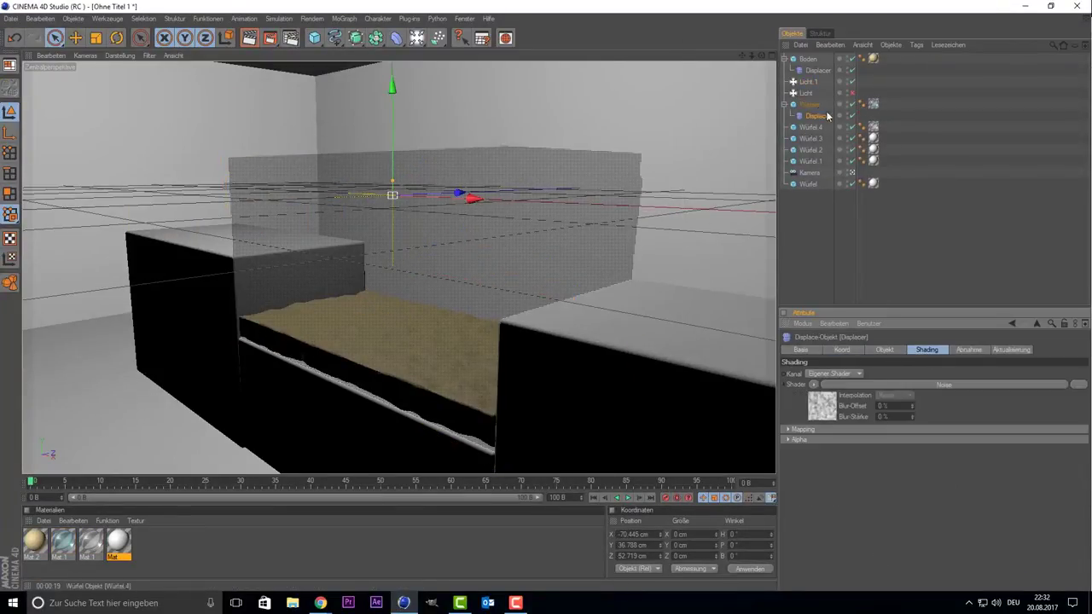
Cancel the Y segment edit, select Licht 1, and inspect the white Mat material.
{"action": "key", "text": "Escape"}
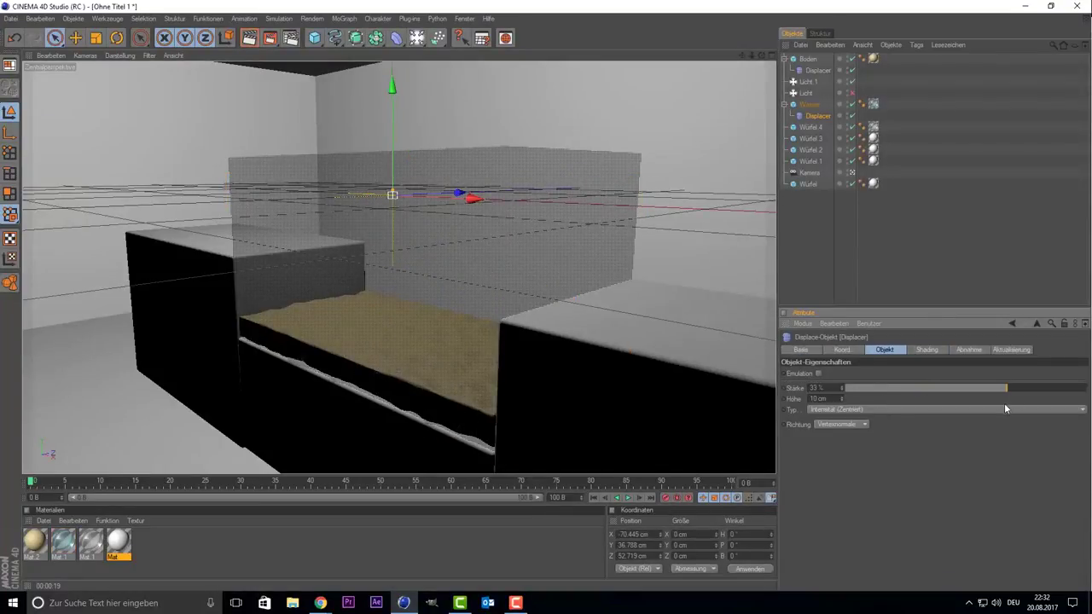
{"action": "left_click", "coordinate": [902, 242]}
{"action": "left_click", "coordinate": [807, 81]}
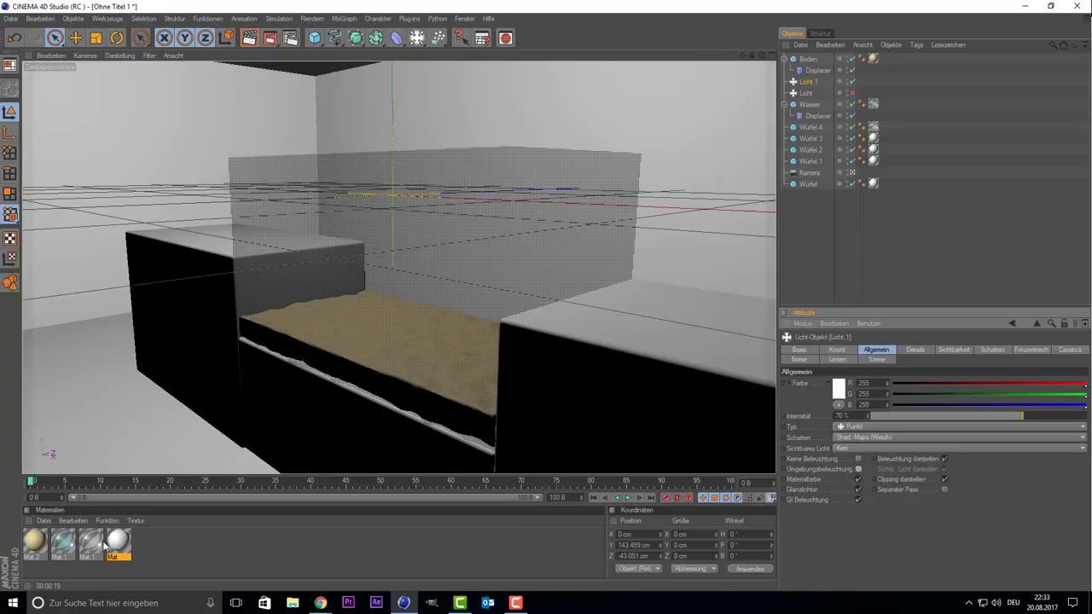
{"action": "double_click", "coordinate": [116, 542]}
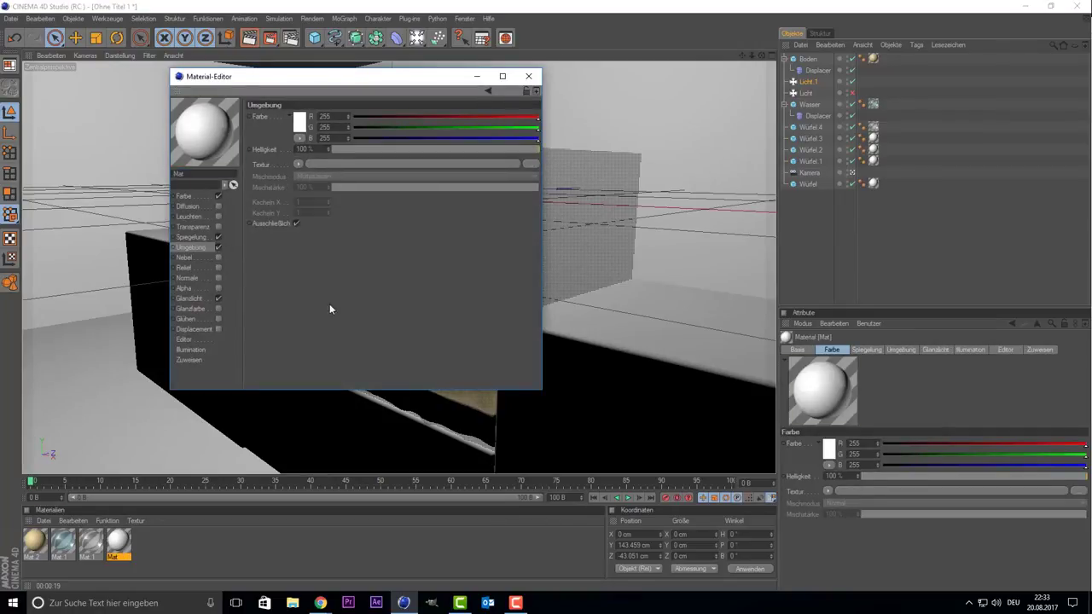
{"action": "key", "text": "Escape"}
Set the iDesignish text font to Bauhaus 93, checking it in front, top and perspective views.
{"action": "key", "text": "F5"}
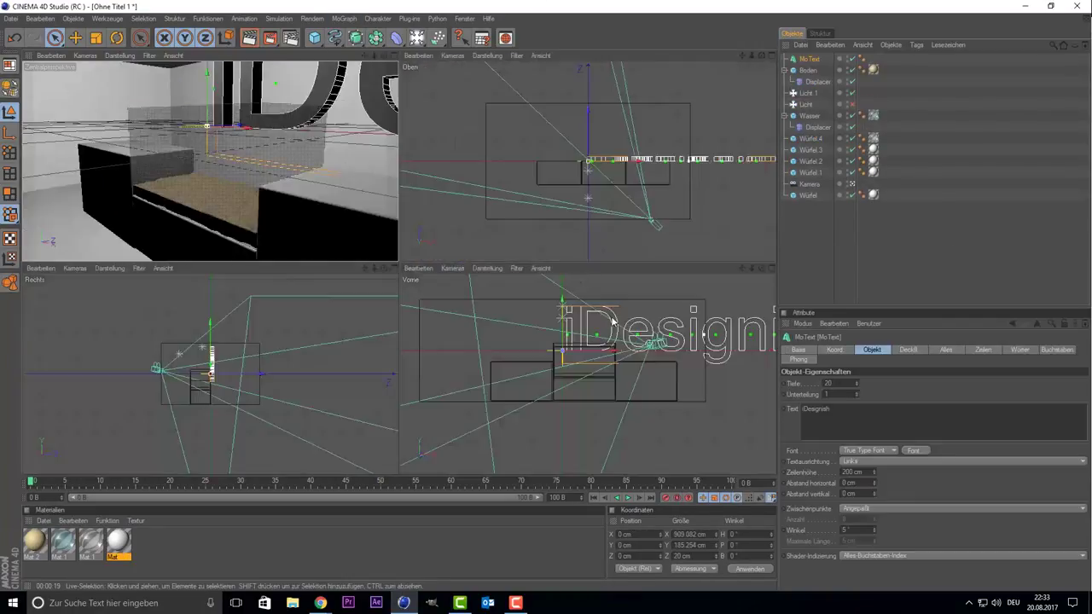
{"action": "key", "text": "F4"}
{"action": "left_click", "coordinate": [913, 451]}
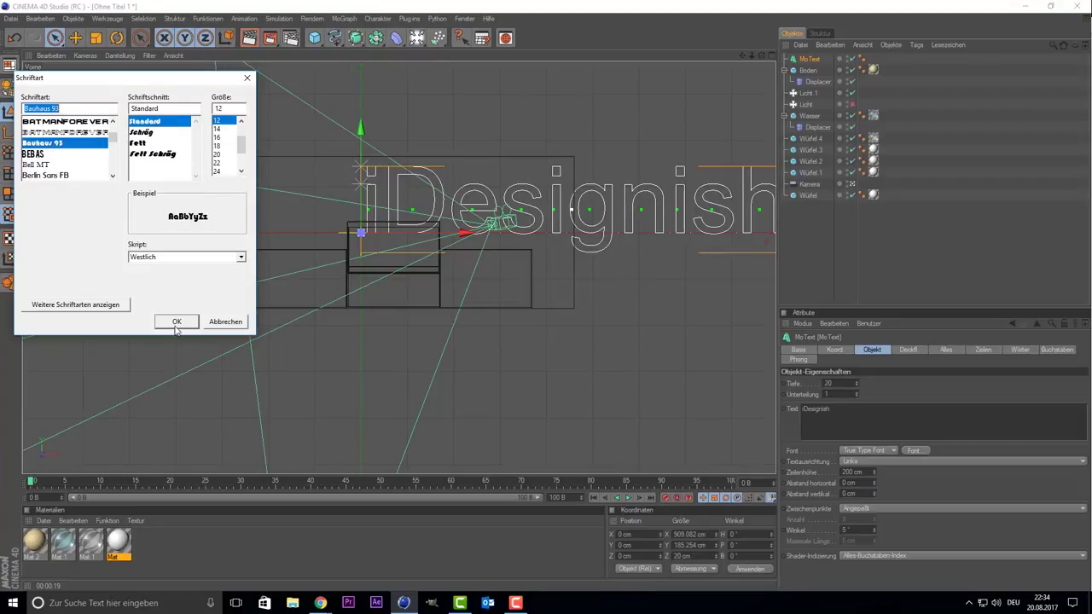
{"action": "left_click", "coordinate": [176, 322]}
{"action": "key", "text": "F5"}
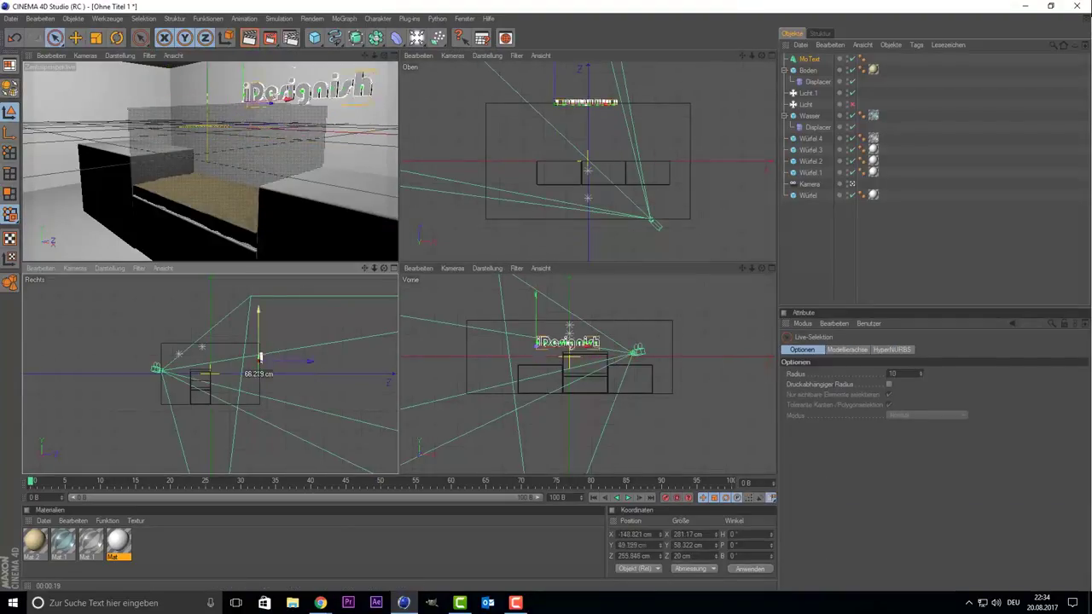
{"action": "key", "text": "F1"}
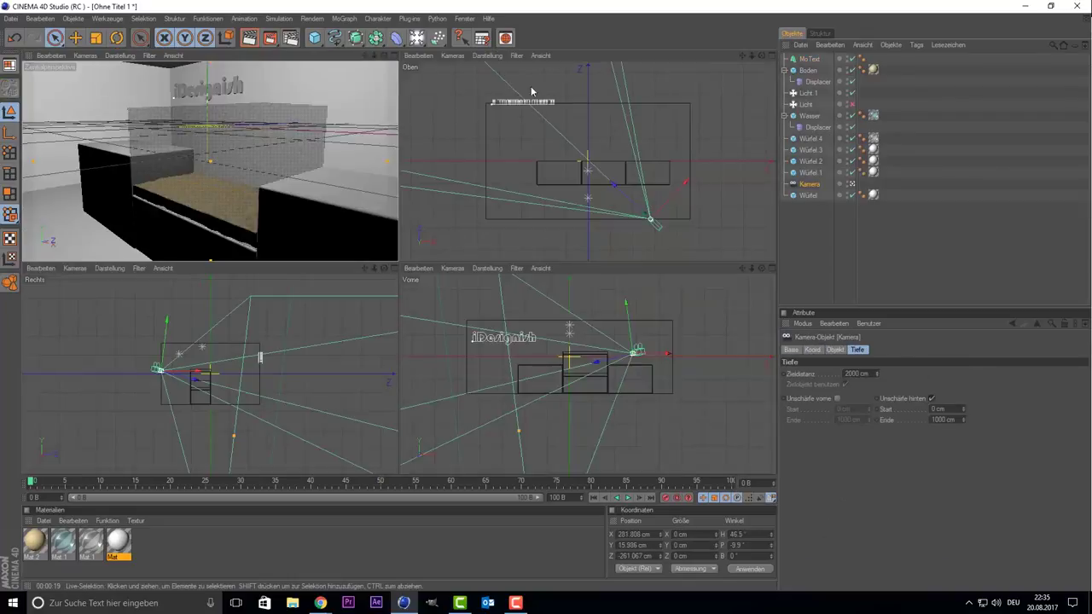
{"action": "key", "text": "F2"}
{"action": "key", "text": "F5"}
{"action": "key", "text": "F1"}
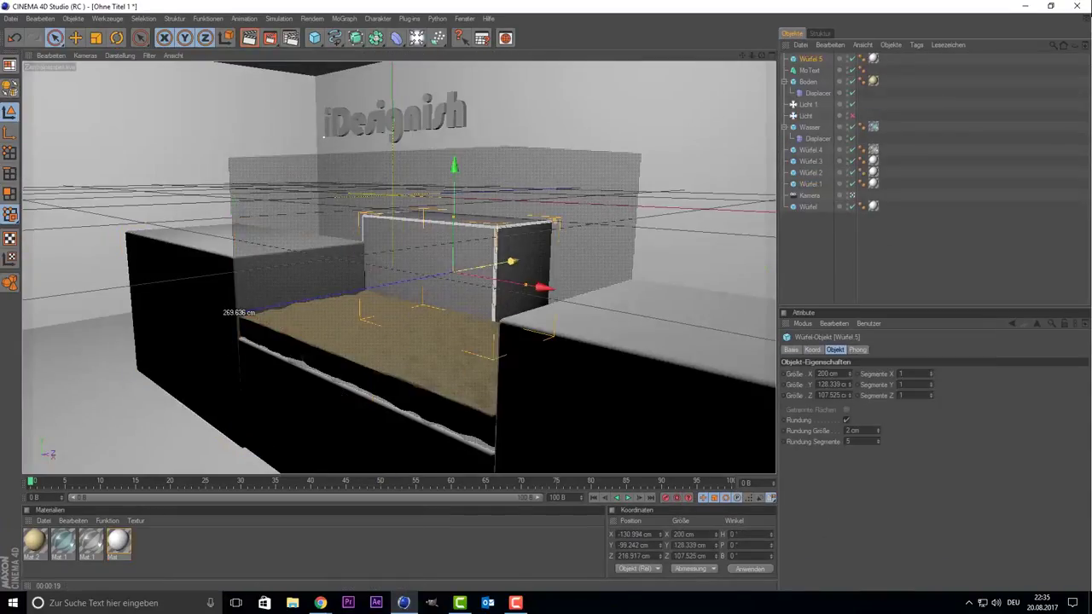
Switch the viewport to look through a different camera.
{"action": "left_click", "coordinate": [50, 55]}
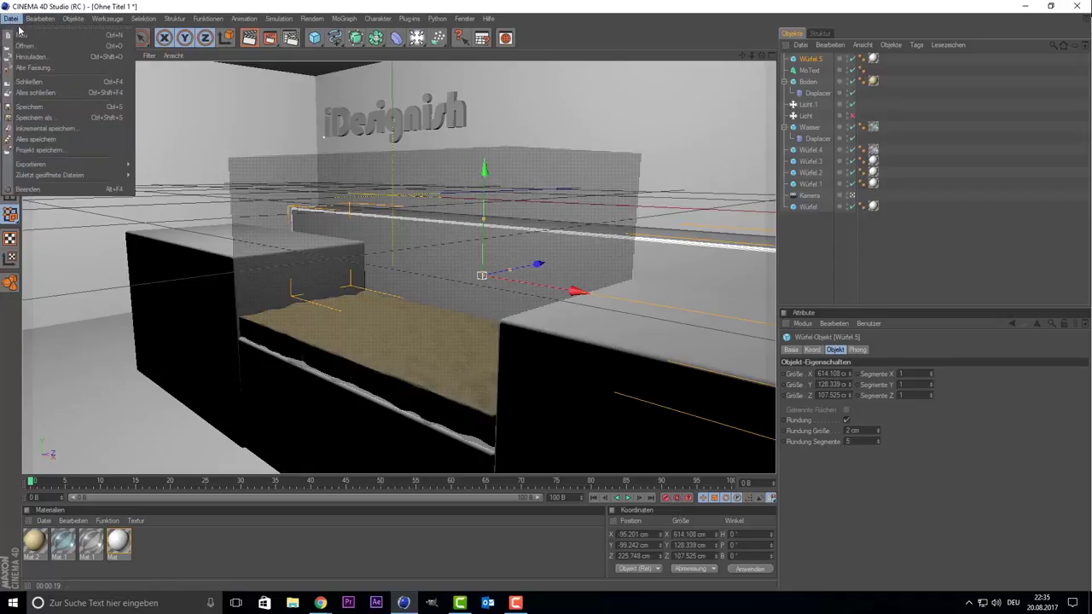
{"action": "left_click", "coordinate": [94, 85]}
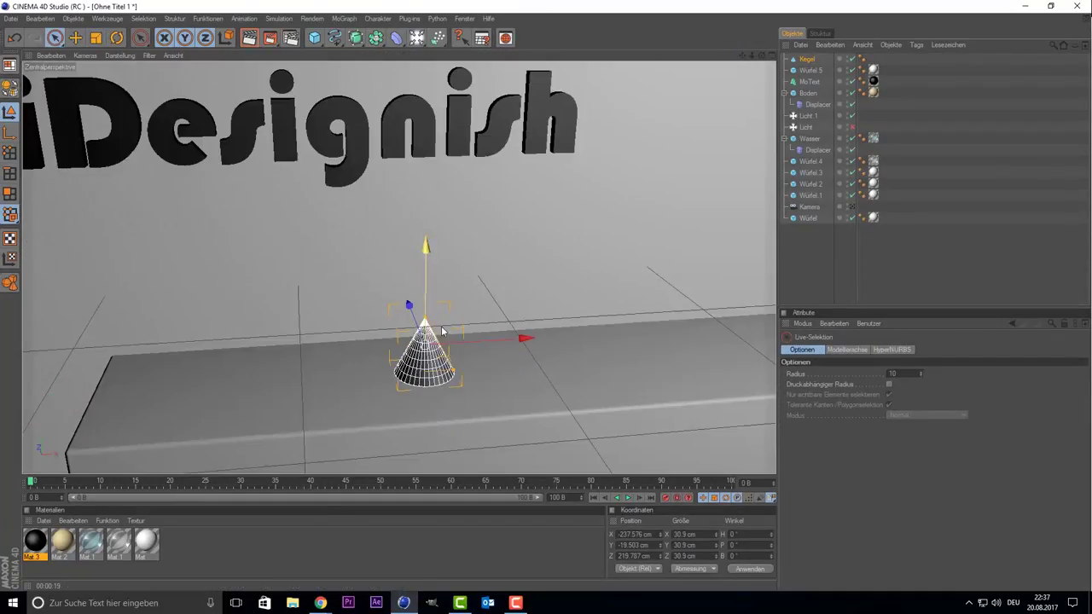
Open the primitive object palette to add the Figur mannequin.
{"action": "left_click", "coordinate": [314, 37]}
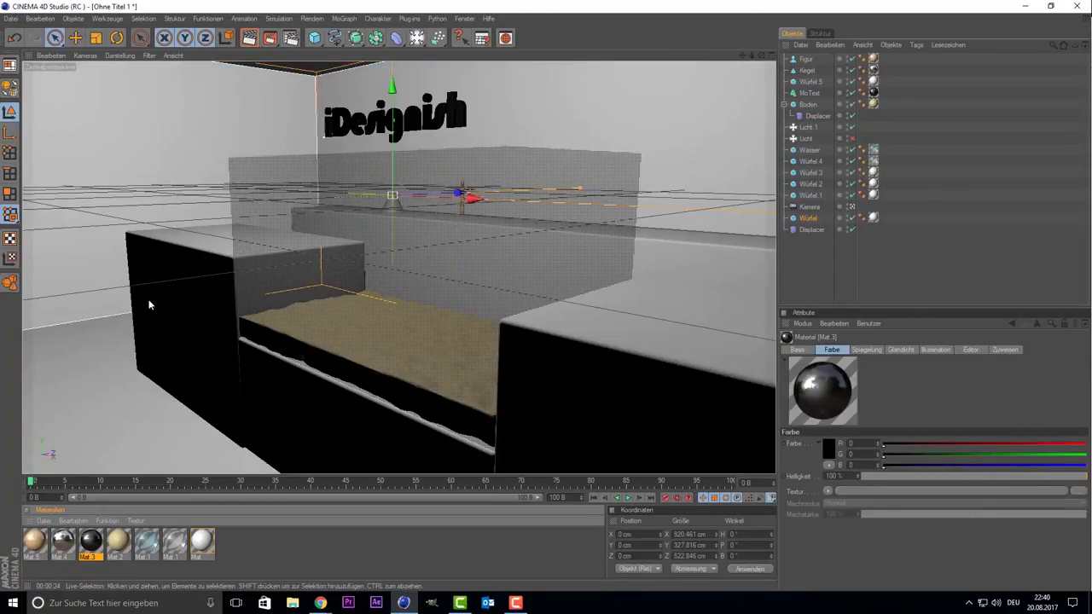
Save the aquarium scene under the file name Eingang.c4d.
{"action": "left_click", "coordinate": [11, 18]}
{"action": "left_click", "coordinate": [34, 108]}
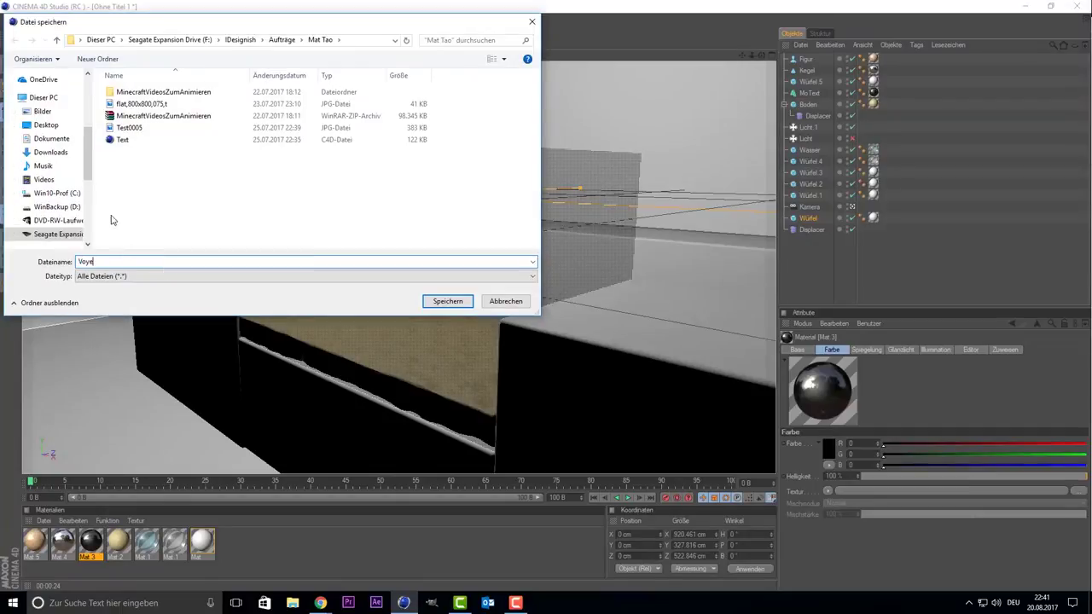
{"action": "key", "text": "Return"}
{"action": "left_click", "coordinate": [314, 38]}
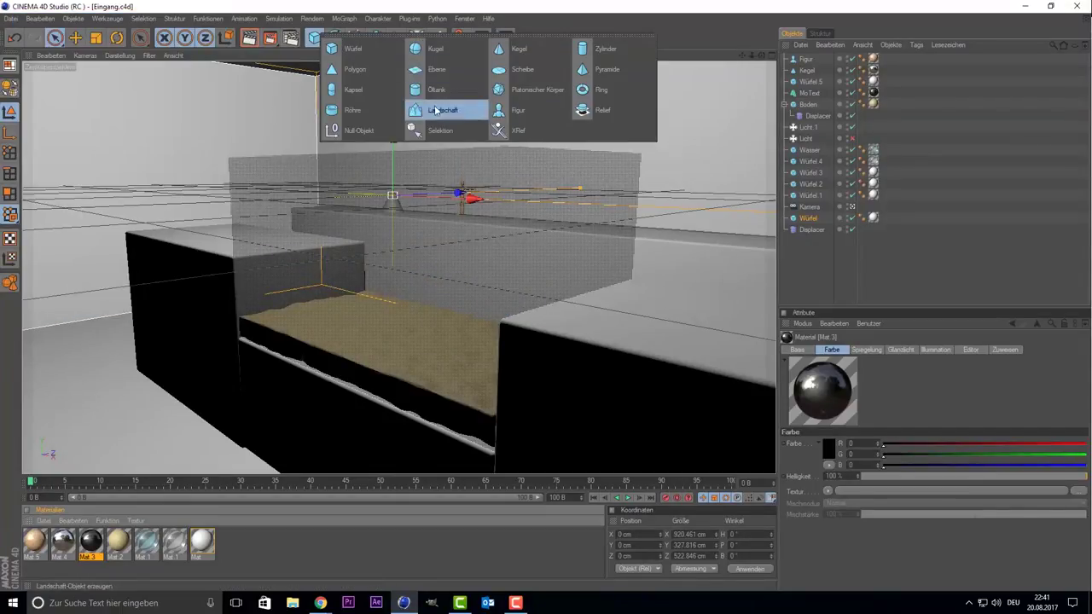
Add a Landscape with rougher coarse and fine furrows, lower it into the tank, and add Polygon Reduction.
{"action": "left_click", "coordinate": [435, 111]}
{"action": "left_click_drag", "start_coordinate": [890, 483], "coordinate": [891, 410]}
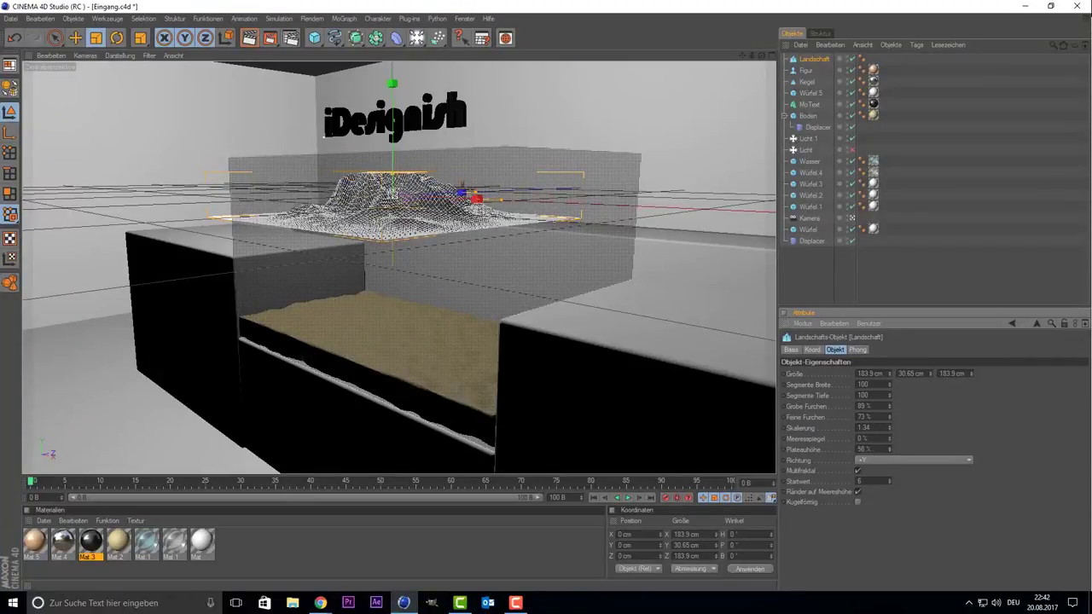
{"action": "left_click_drag", "start_coordinate": [394, 126], "coordinate": [394, 209]}
{"action": "left_click", "coordinate": [396, 38]}
{"action": "mouse_move", "coordinate": [523, 73]}
{"action": "left_mouse_down"}
{"action": "mouse_move", "coordinate": [820, 62]}
{"action": "mouse_move", "coordinate": [820, 76]}
{"action": "left_mouse_up"}
{"action": "left_click", "coordinate": [375, 37]}
{"action": "left_click", "coordinate": [418, 231]}
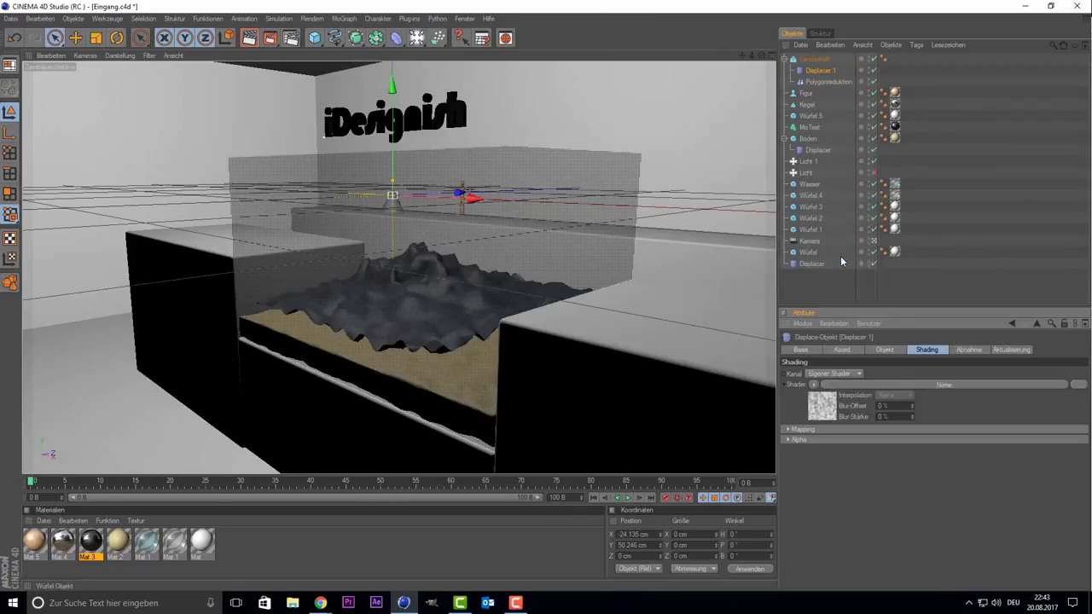
Convert the landscape to an editable polygon mesh and select all its polygons in Top view.
{"action": "left_click", "coordinate": [816, 73]}
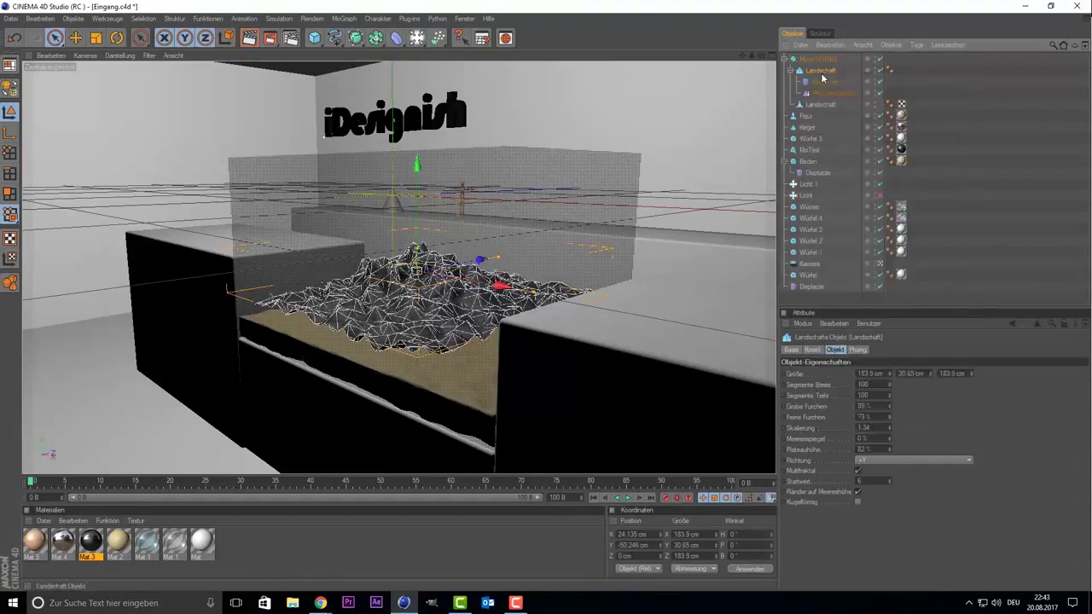
{"action": "key", "text": "c"}
{"action": "key", "text": "F5"}
{"action": "middle_click", "coordinate": [515, 213]}
{"action": "scroll", "coordinate": [515, 214], "scroll_direction": "up", "scroll_amount": 3}
{"action": "key", "text": "ctrl+a"}
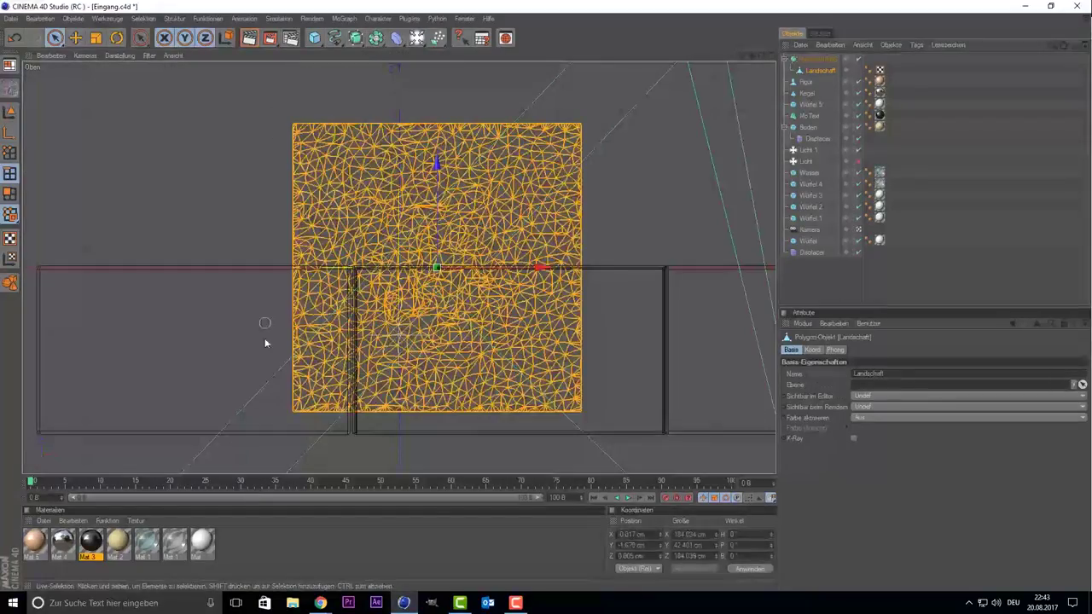
Rectangle-select a block of the landscape's polygons and apply a mesh-editing command to them.
{"action": "left_click", "coordinate": [54, 37]}
{"action": "left_click_drag", "start_coordinate": [245, 397], "coordinate": [587, 435]}
{"action": "left_click", "coordinate": [114, 19]}
{"action": "left_click", "coordinate": [192, 276]}
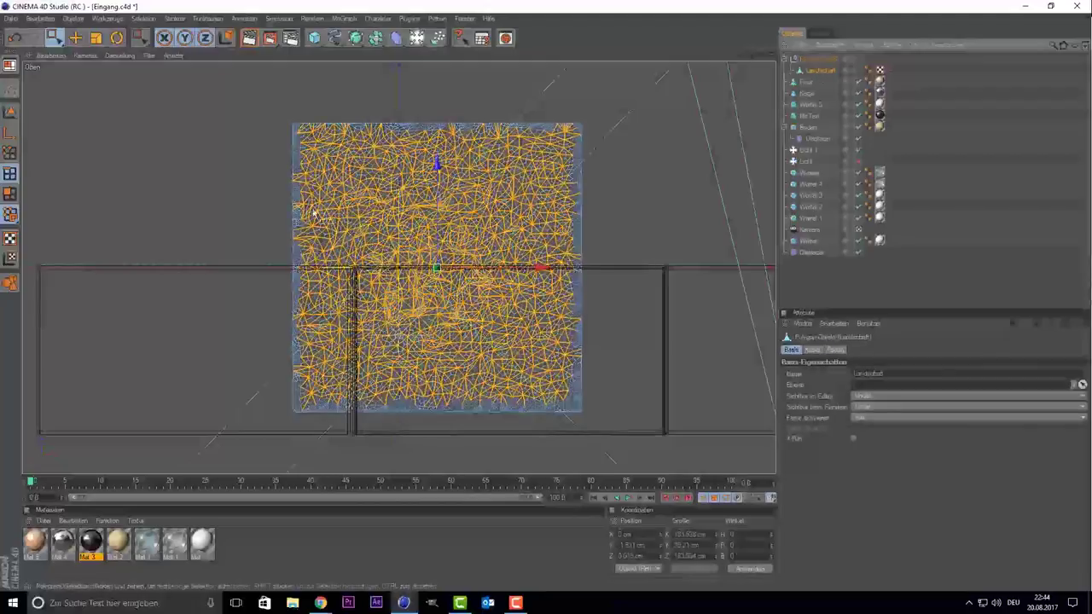
{"action": "scroll", "coordinate": [313, 214], "scroll_direction": "up", "scroll_amount": 2}
{"action": "left_click", "coordinate": [143, 19]}
Bevel the cells with a 2 cm inner offset, extrude all polygons by 1 cm, then clear the selection.
{"action": "left_click", "coordinate": [208, 244]}
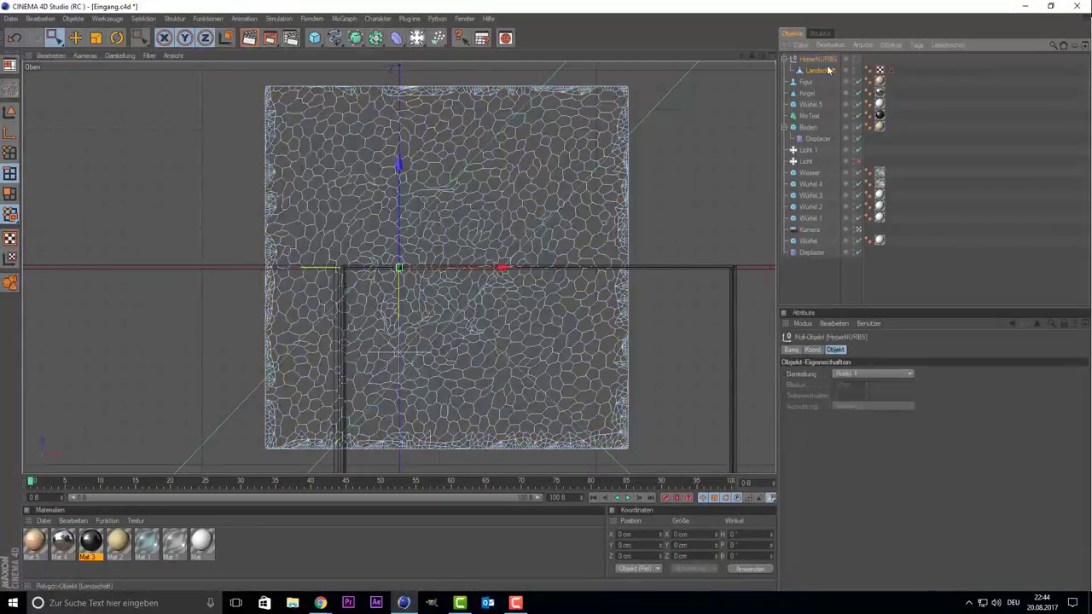
{"action": "type", "text": "2"}
{"action": "key", "text": "Return"}
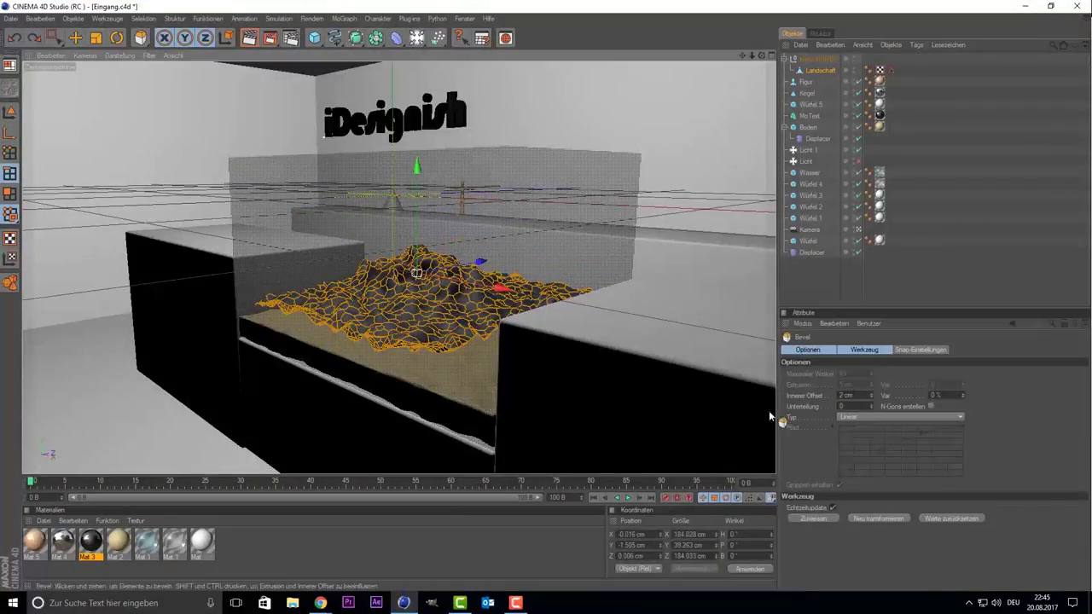
{"action": "key", "text": "d"}
{"action": "key", "text": "ctrl+a"}
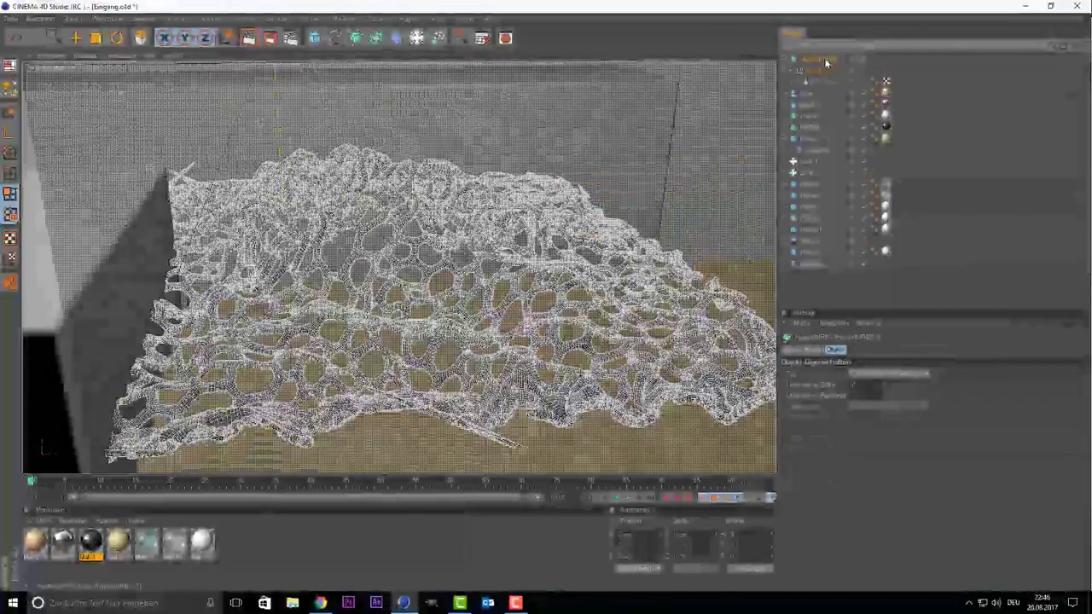
{"action": "key", "text": "F2"}
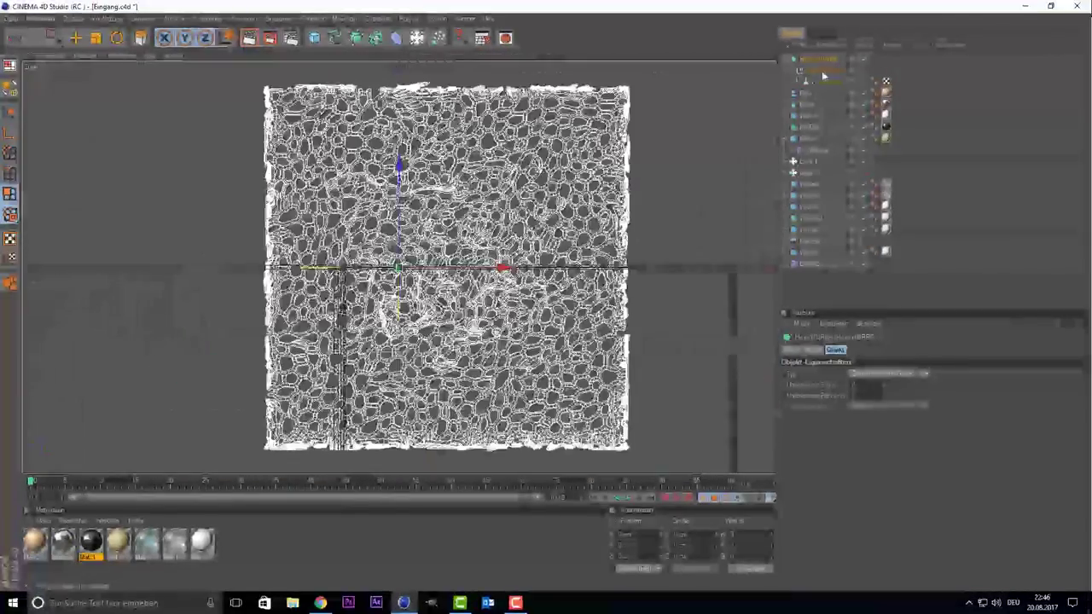
{"action": "left_click", "coordinate": [234, 408]}
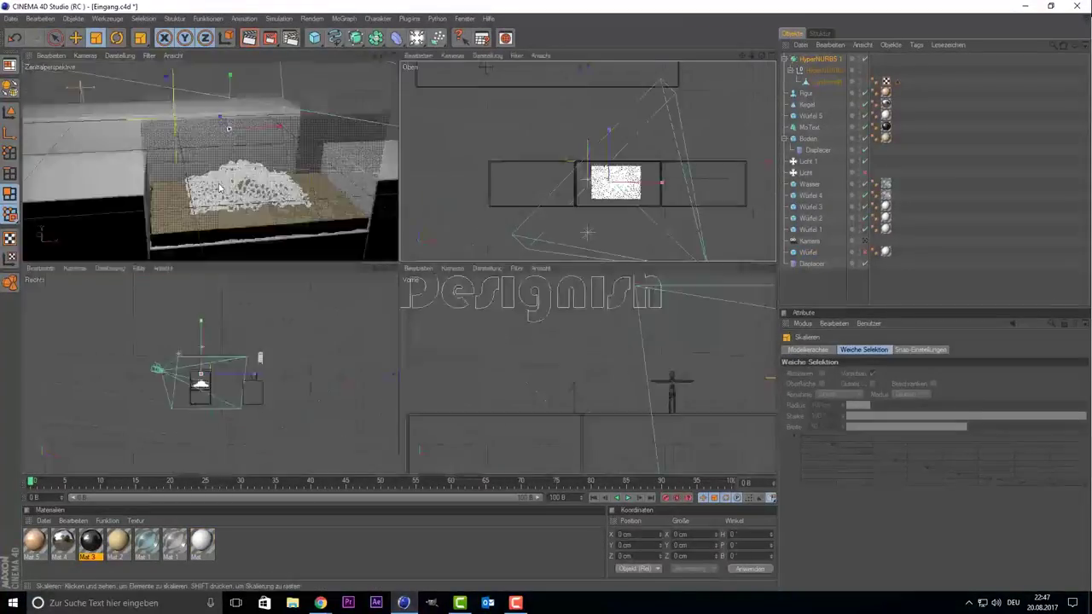
{"action": "key", "text": "r"}
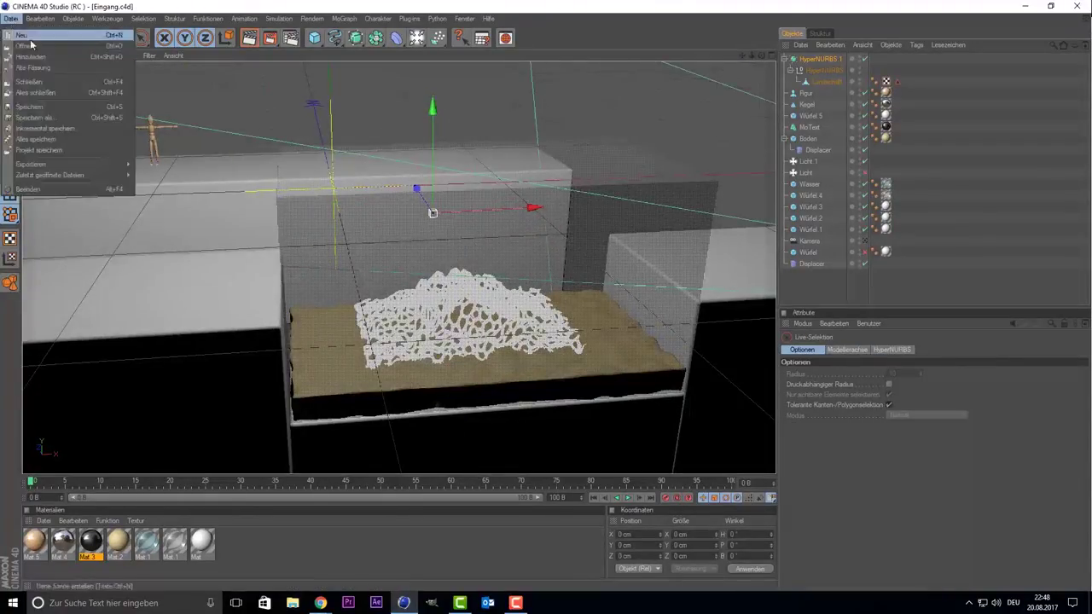
Open the sardine model from the Tiere animal templates folder.
{"action": "left_click", "coordinate": [31, 44]}
{"action": "double_click", "coordinate": [190, 241]}
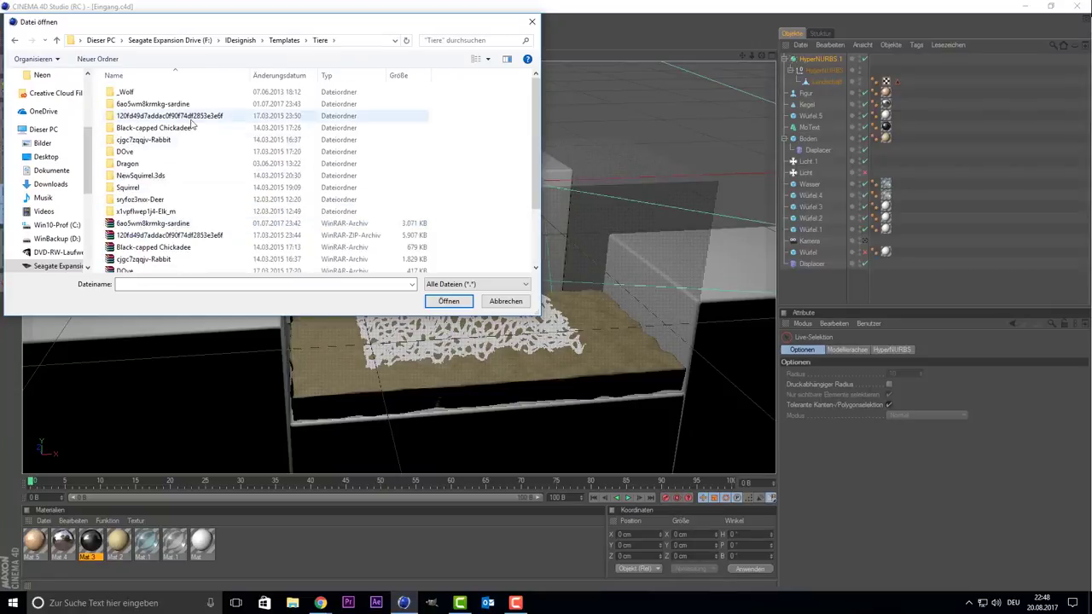
{"action": "double_click", "coordinate": [183, 137]}
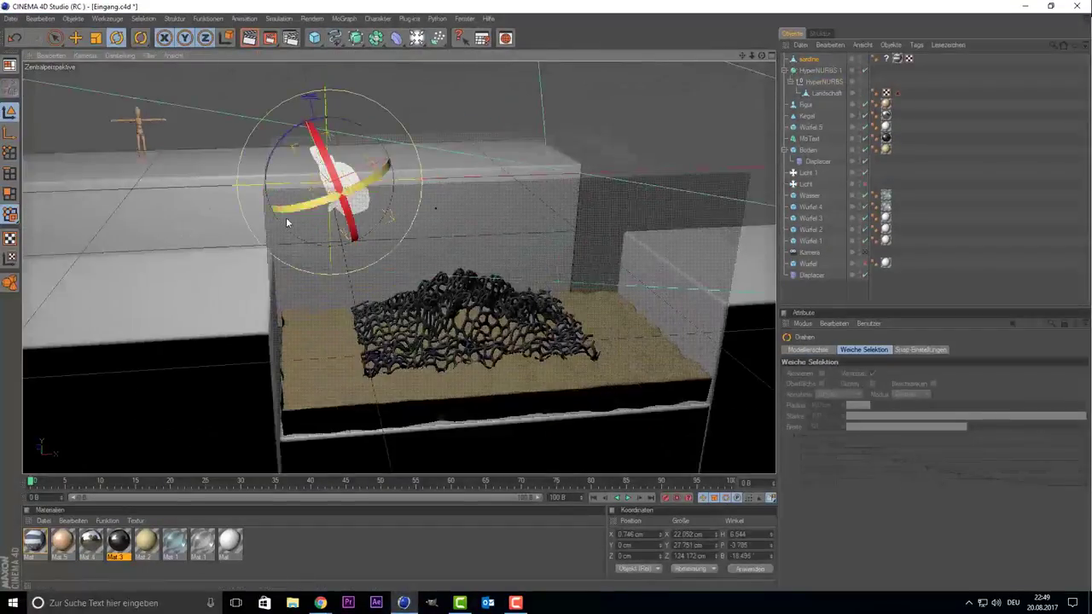
Select a sardine inside the tank in the enlarged Top view.
{"action": "middle_click", "coordinate": [283, 132]}
{"action": "middle_click", "coordinate": [586, 250]}
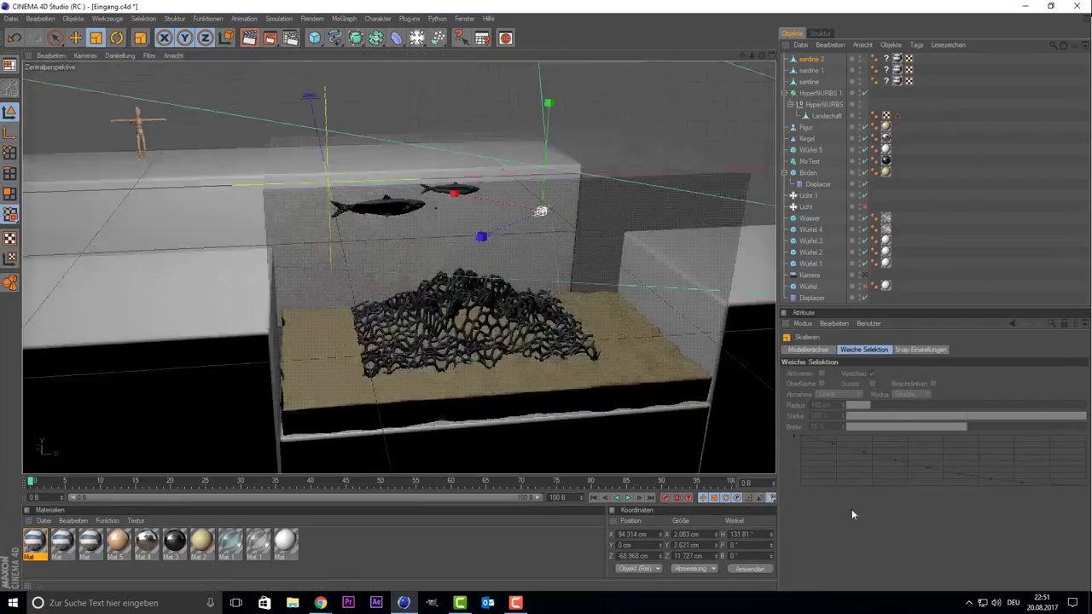
{"action": "key", "text": "space"}
{"action": "left_click", "coordinate": [375, 247]}
{"action": "left_click", "coordinate": [375, 247]}
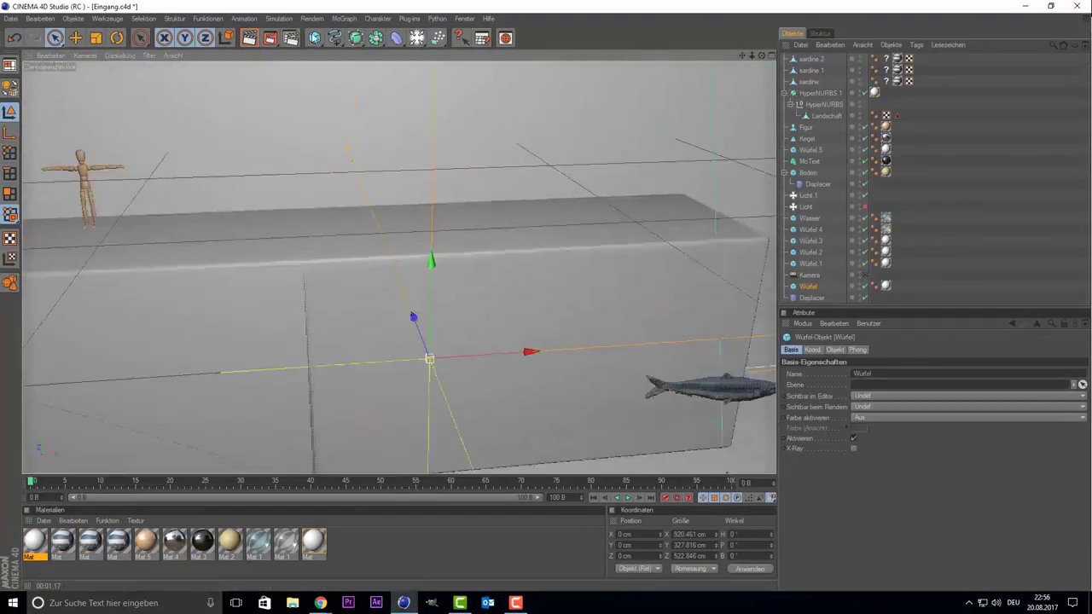
Add a Platonic Solid primitive to the scene.
{"action": "left_click", "coordinate": [314, 37]}
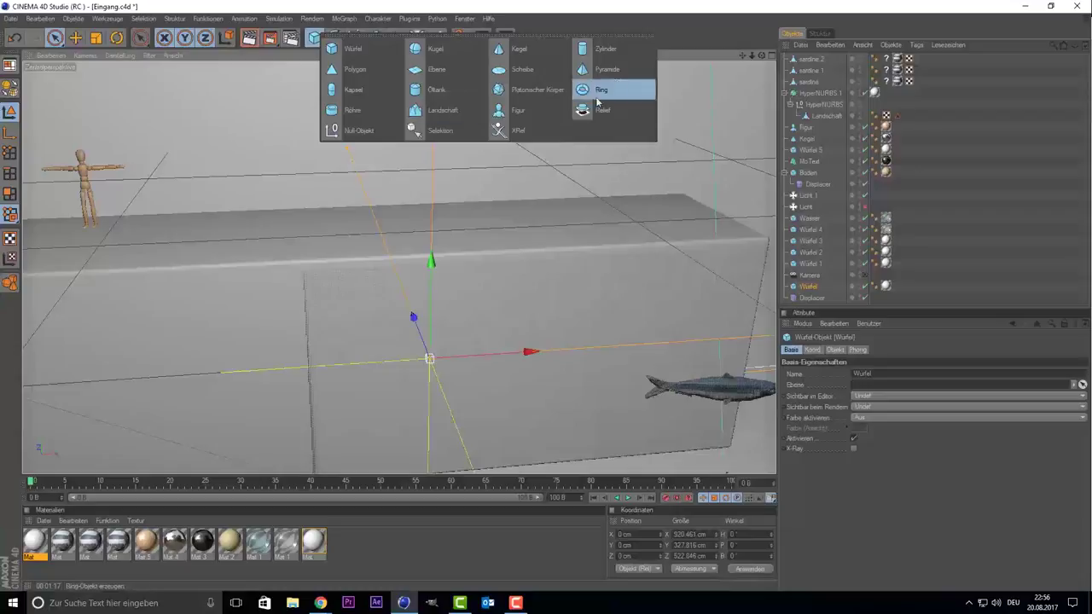
{"action": "left_click", "coordinate": [535, 90]}
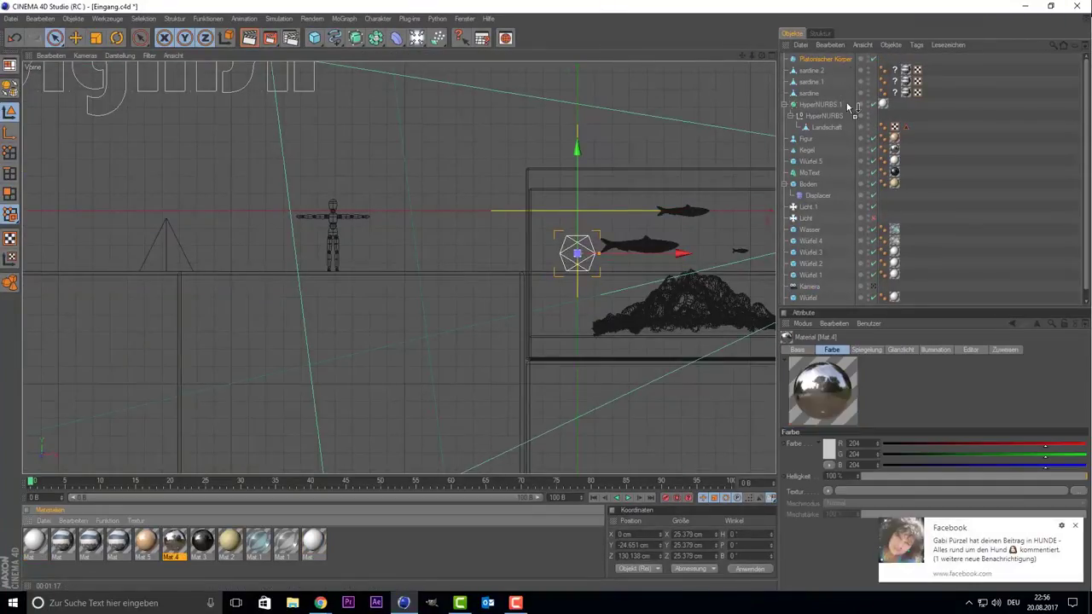
{"action": "left_click", "coordinate": [316, 38]}
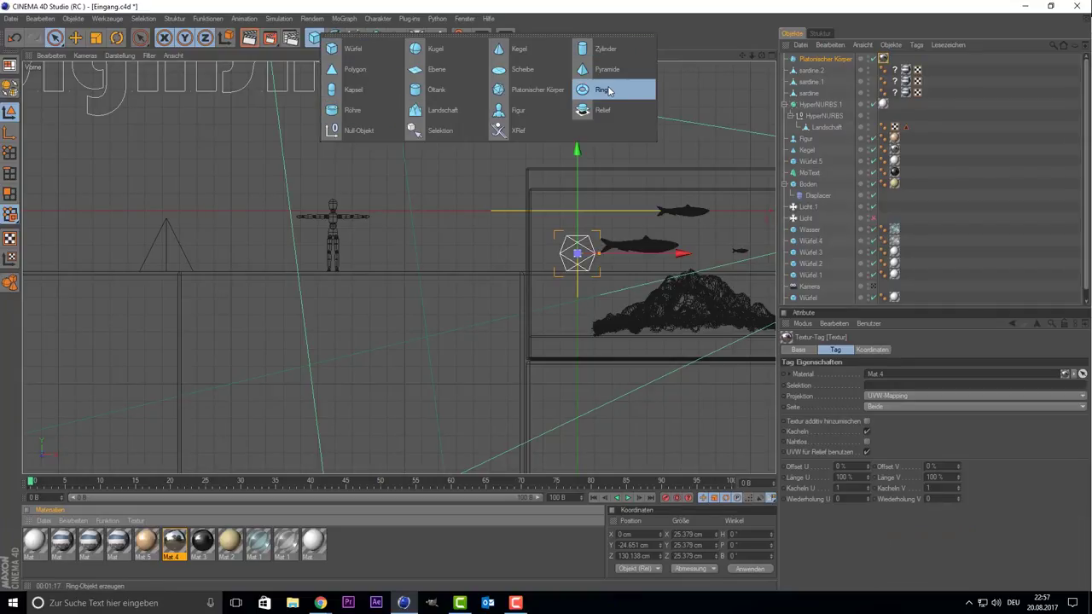
{"action": "middle_click", "coordinate": [288, 149]}
{"action": "middle_click", "coordinate": [287, 149]}
Add a Tube scaled to a small ring with wood Mat 5, and move the platonic solid onto the sofa back.
{"action": "left_click", "coordinate": [314, 38]}
{"action": "left_click", "coordinate": [349, 110]}
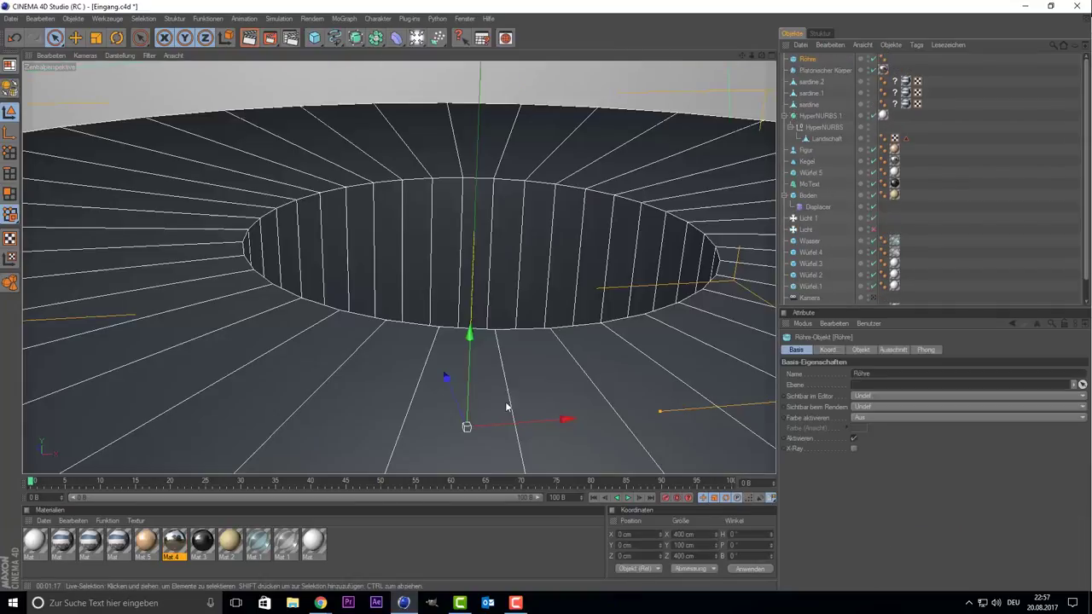
{"action": "key", "text": "t"}
{"action": "left_click_drag", "start_coordinate": [562, 363], "coordinate": [554, 435]}
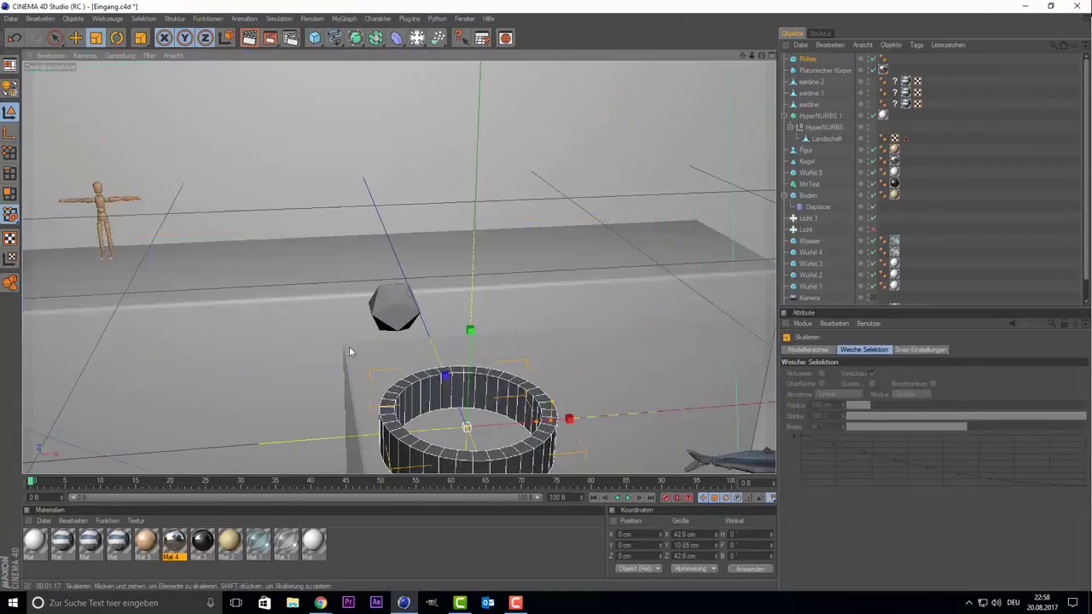
{"action": "middle_click", "coordinate": [612, 376]}
{"action": "middle_click", "coordinate": [612, 376]}
{"action": "middle_click", "coordinate": [636, 181]}
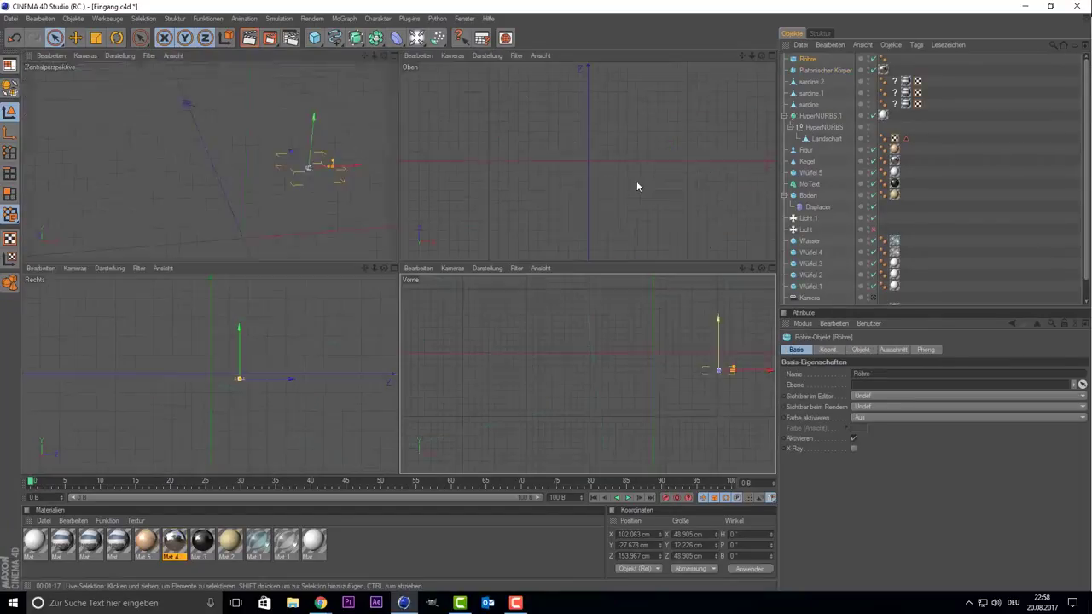
{"action": "middle_click", "coordinate": [324, 181]}
{"action": "left_click_drag", "start_coordinate": [389, 304], "coordinate": [372, 251]}
{"action": "left_click_drag", "start_coordinate": [145, 540], "coordinate": [580, 258]}
Switch to the scene camera and set render output to JPEG at 1920×1080 with a save location.
{"action": "left_click", "coordinate": [85, 55]}
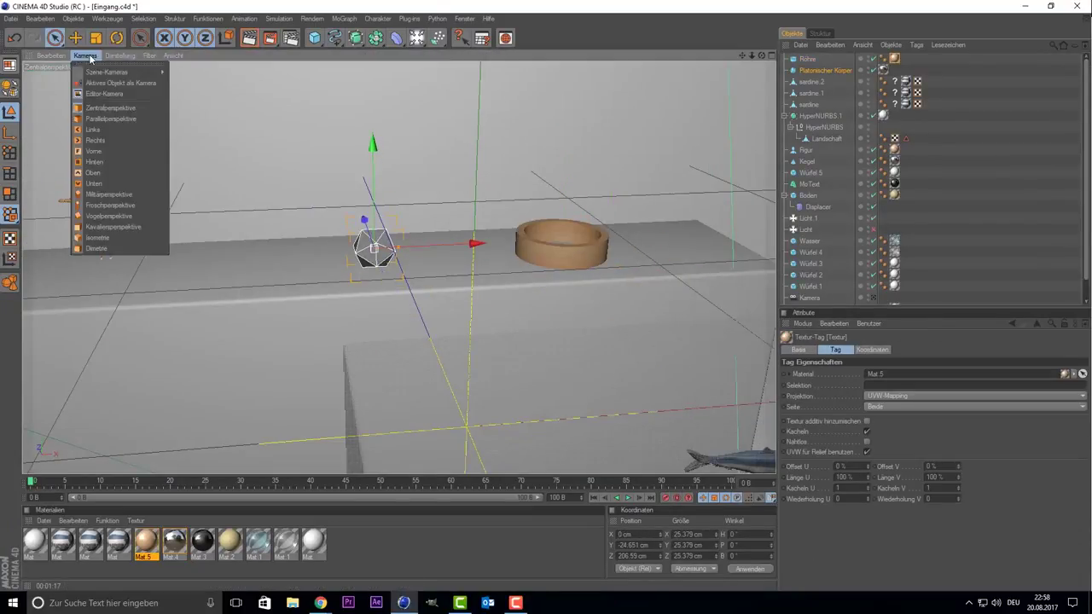
{"action": "key", "text": "ctrl+b"}
{"action": "left_click", "coordinate": [286, 80]}
{"action": "left_click", "coordinate": [243, 134]}
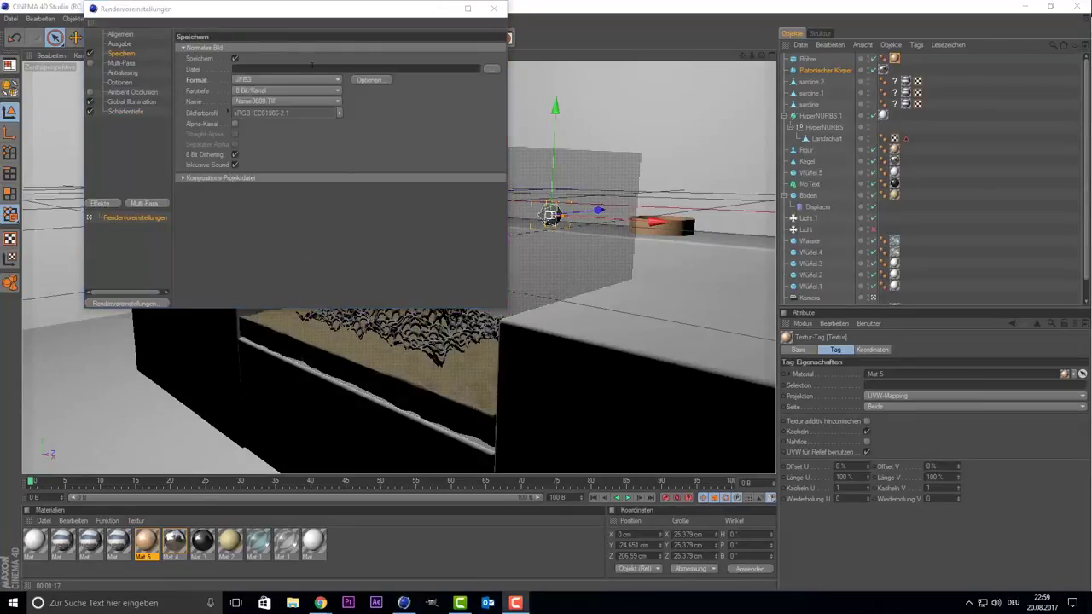
{"action": "left_click", "coordinate": [491, 68]}
{"action": "left_click", "coordinate": [107, 145]}
{"action": "left_click", "coordinate": [517, 449]}
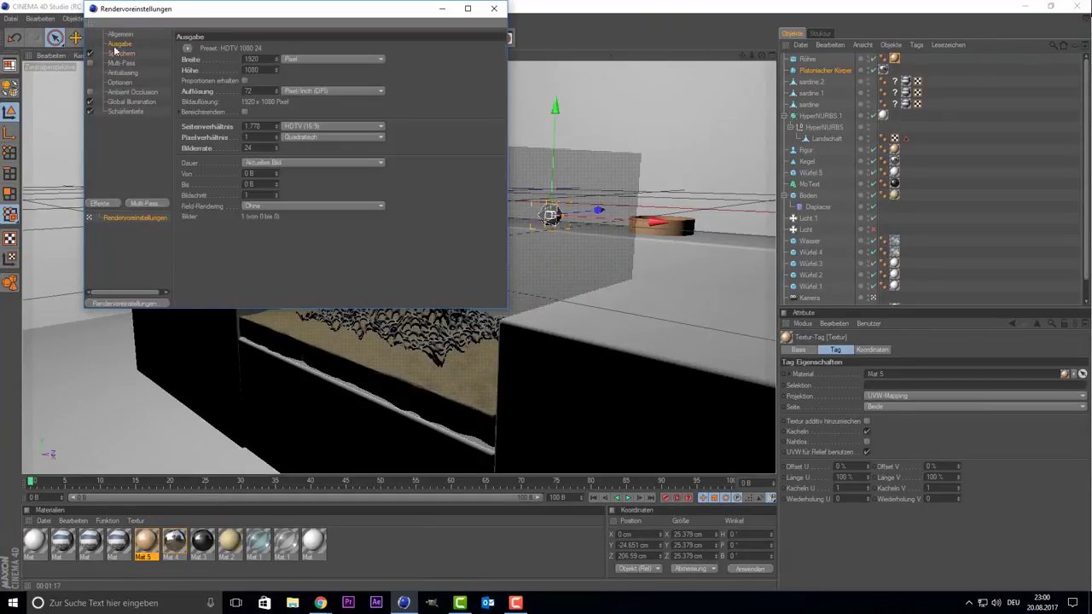
{"action": "left_click", "coordinate": [493, 8]}
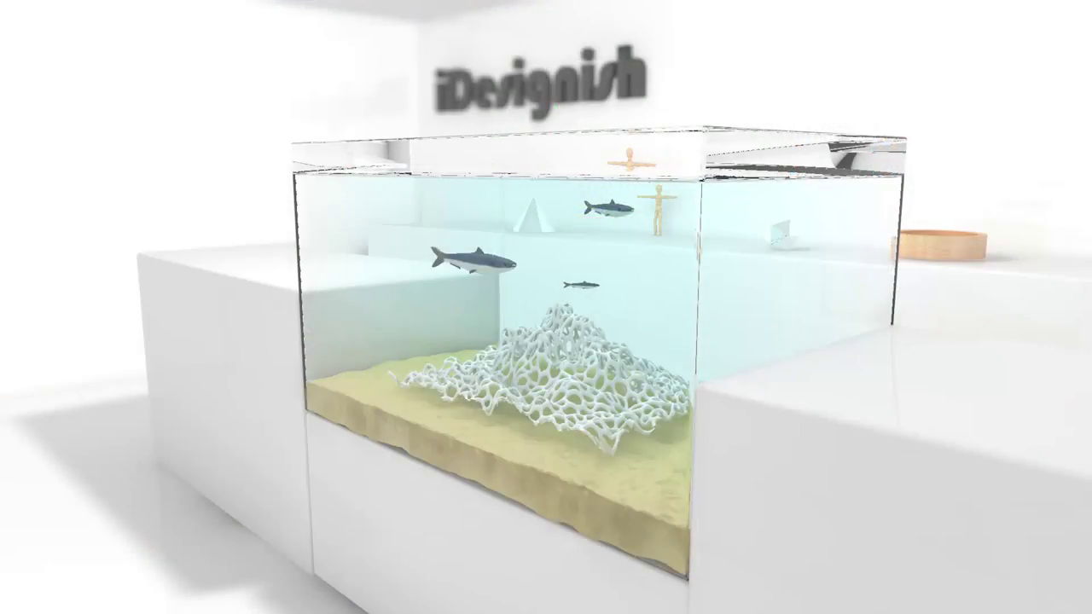